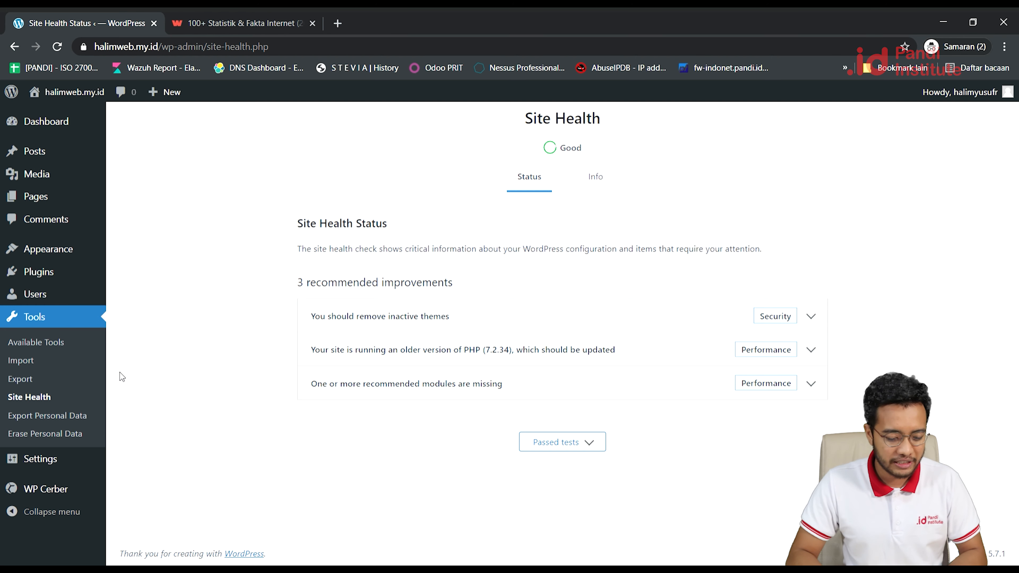
Open Installed Plugins to see WP Cerber Security 8.8.5 listed as the only active plugin.
mouse_move(45, 275)
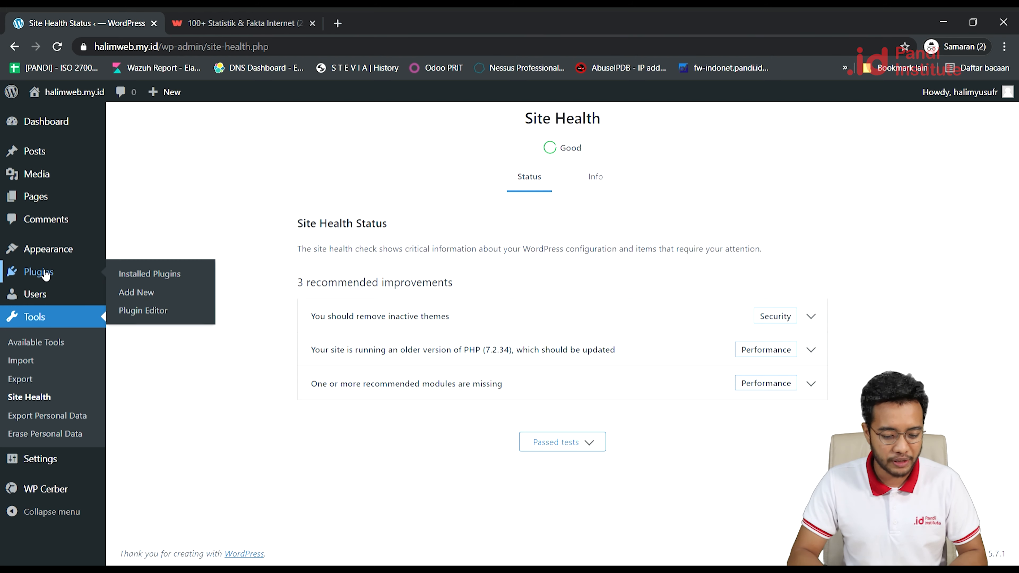
click(46, 276)
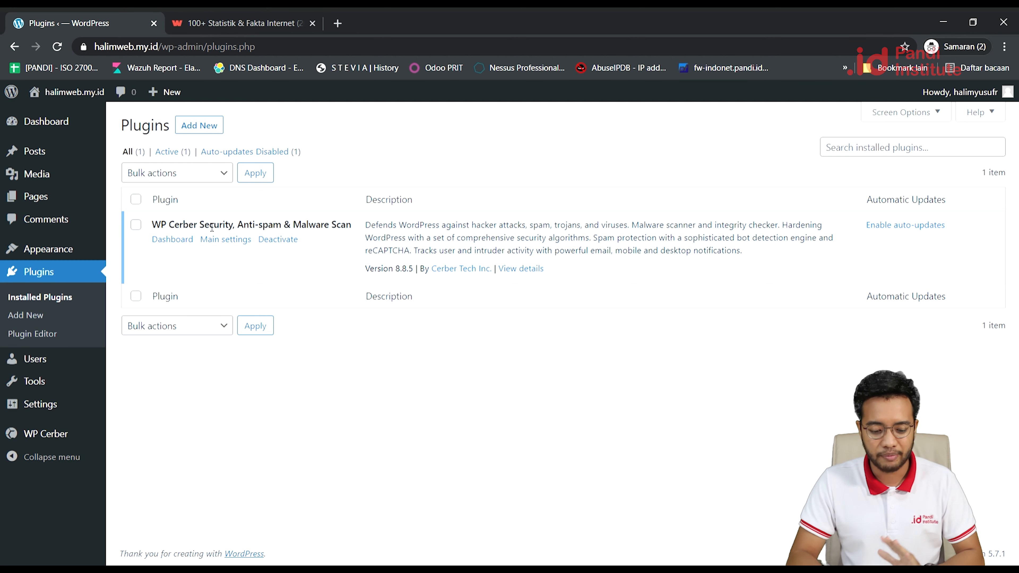
Deactivate WP Cerber Security, then delete it and confirm removing the plugin and its data.
click(278, 239)
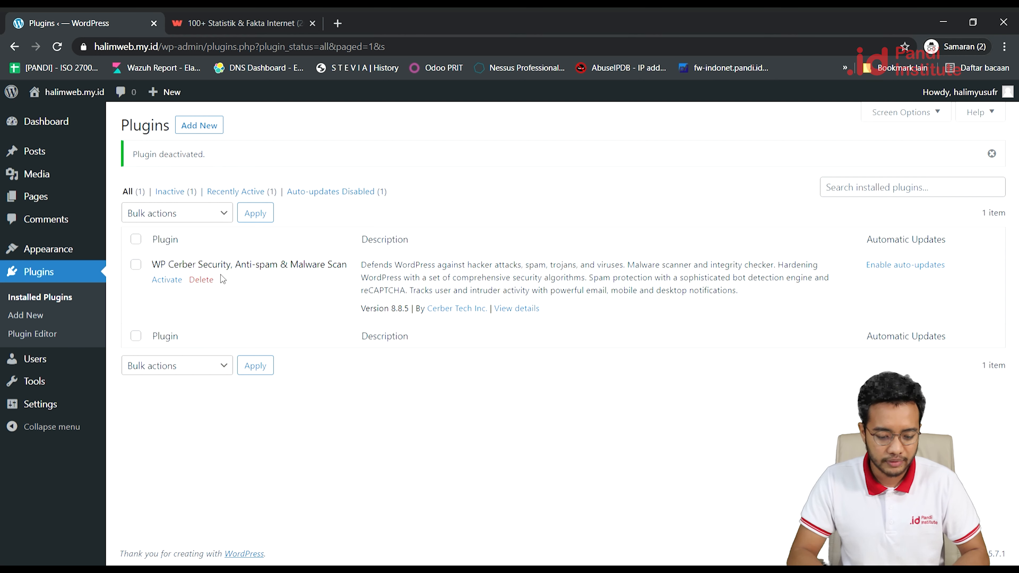
click(201, 280)
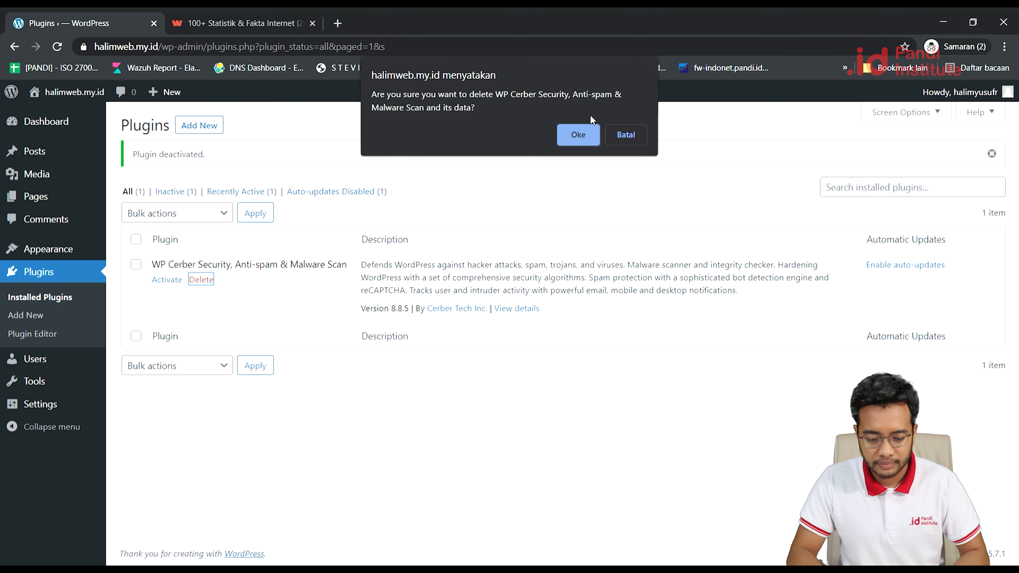
click(589, 129)
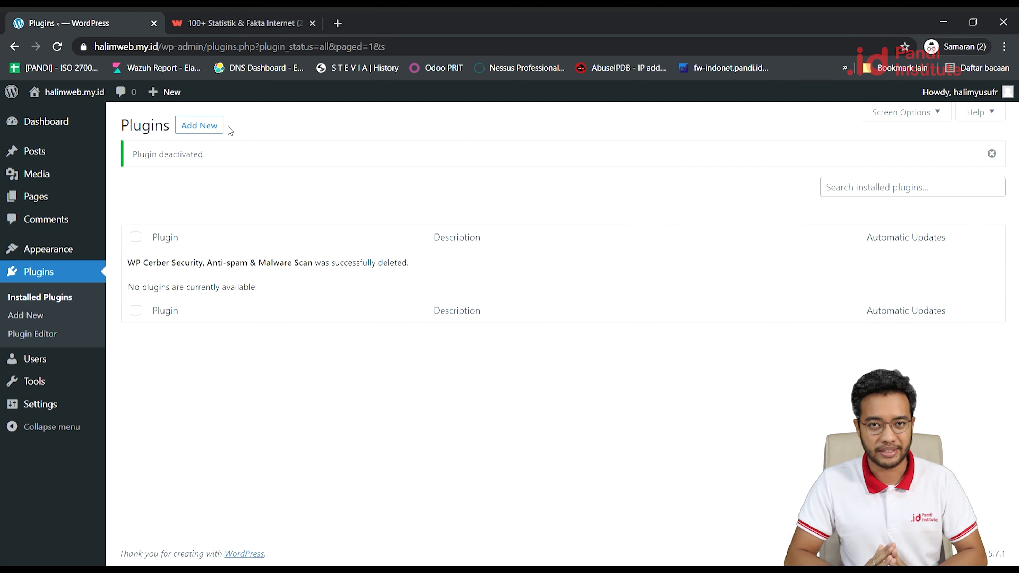
Search the Add Plugins page for 'wp cerber'.
click(209, 126)
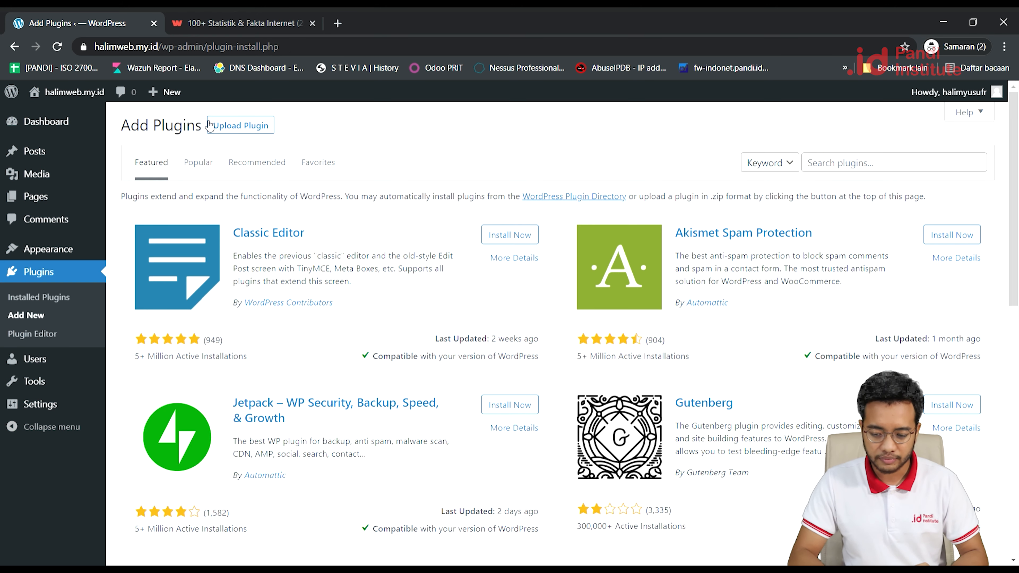
click(849, 166)
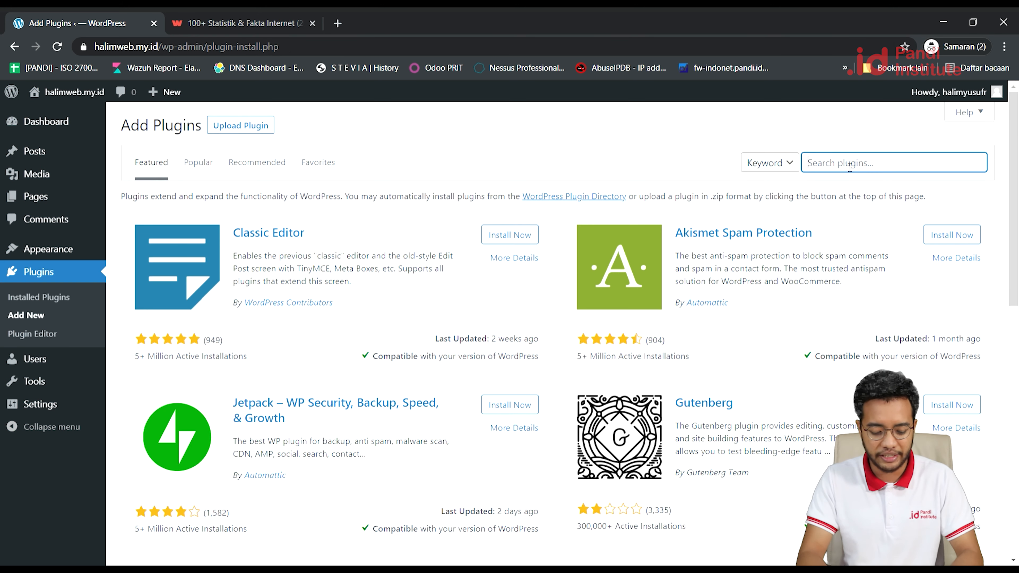
text(w)
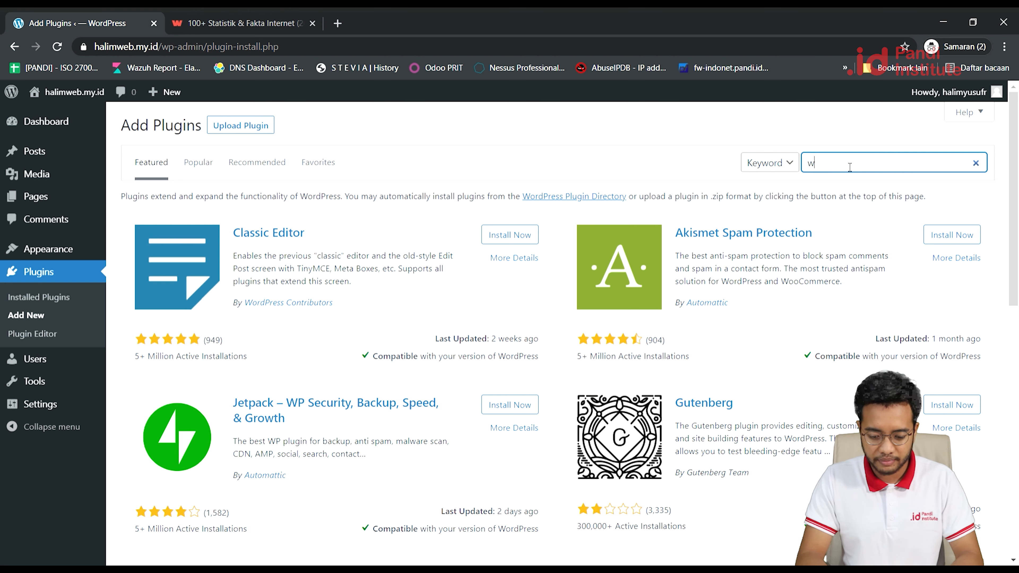
text(p)
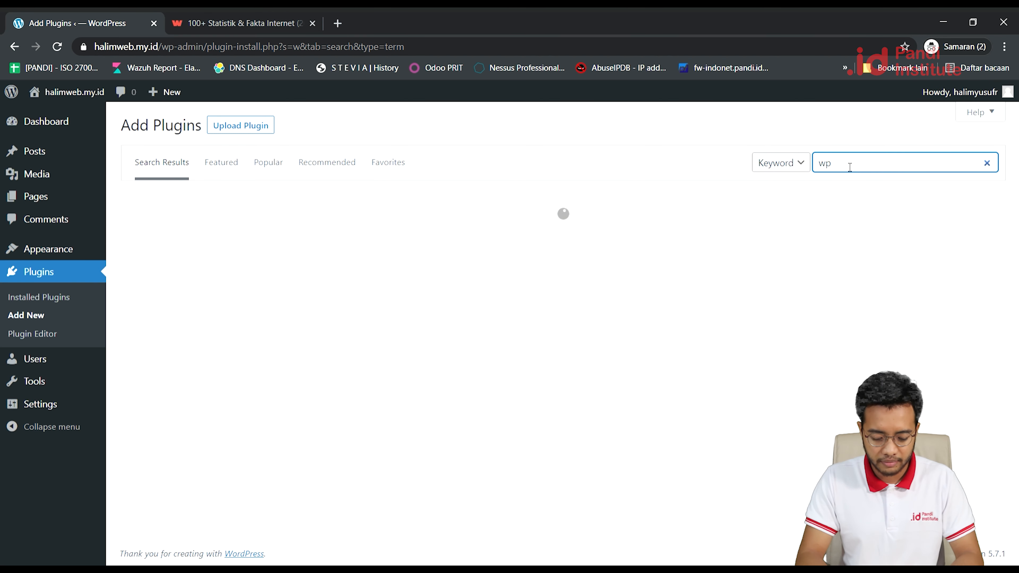
text( cerber)
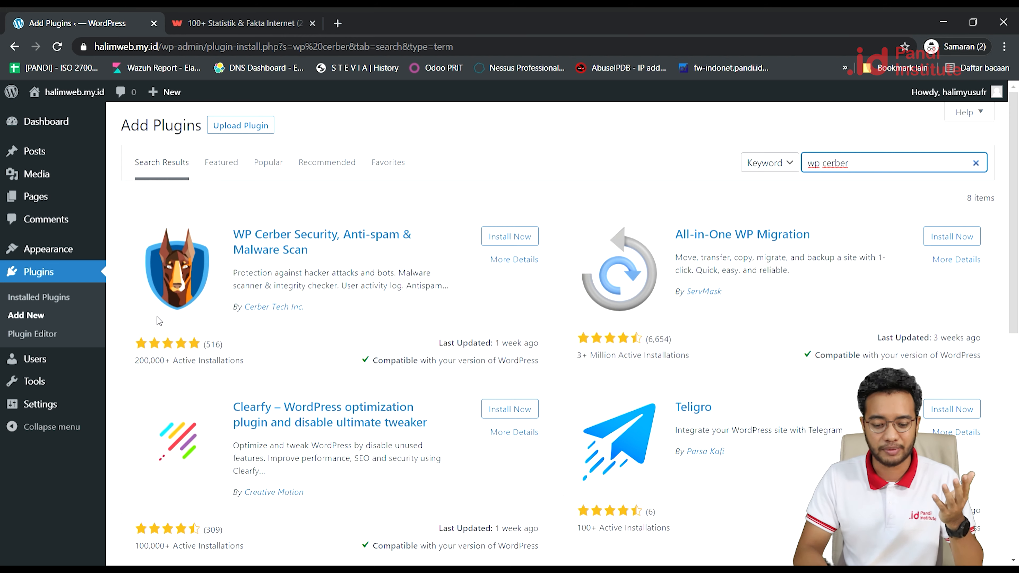
Install WP Cerber Security 8.8.5 from its plugin card and activate it.
click(504, 239)
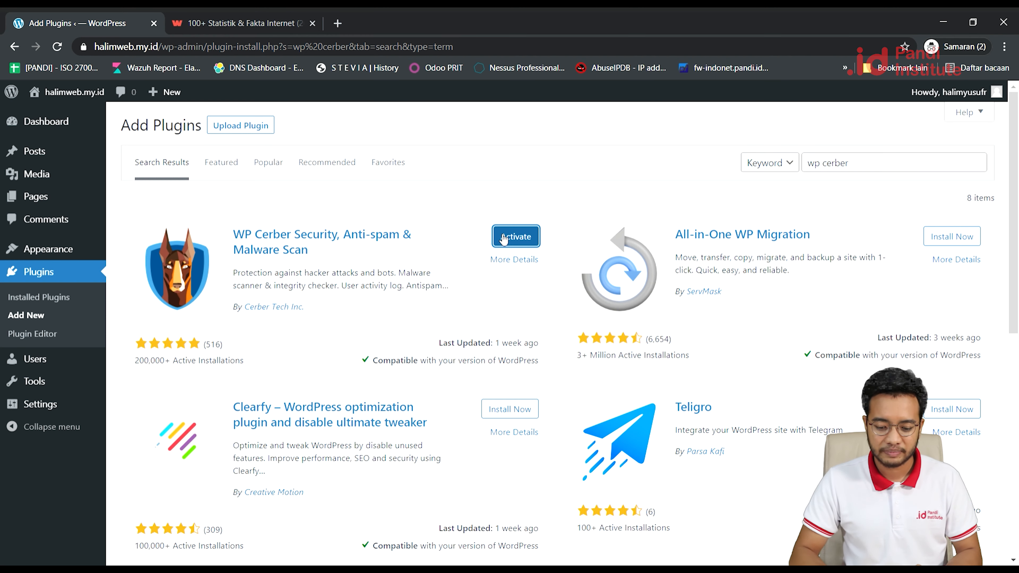
click(504, 239)
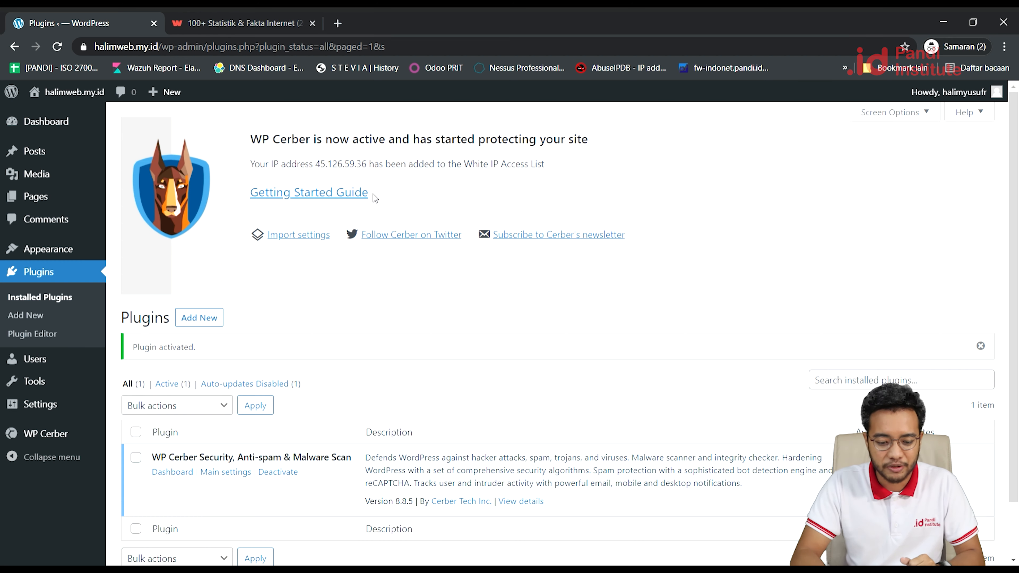
Read WP Cerber's Getting Started guide in a new tab, then go back to the Plugins tab.
click(341, 195)
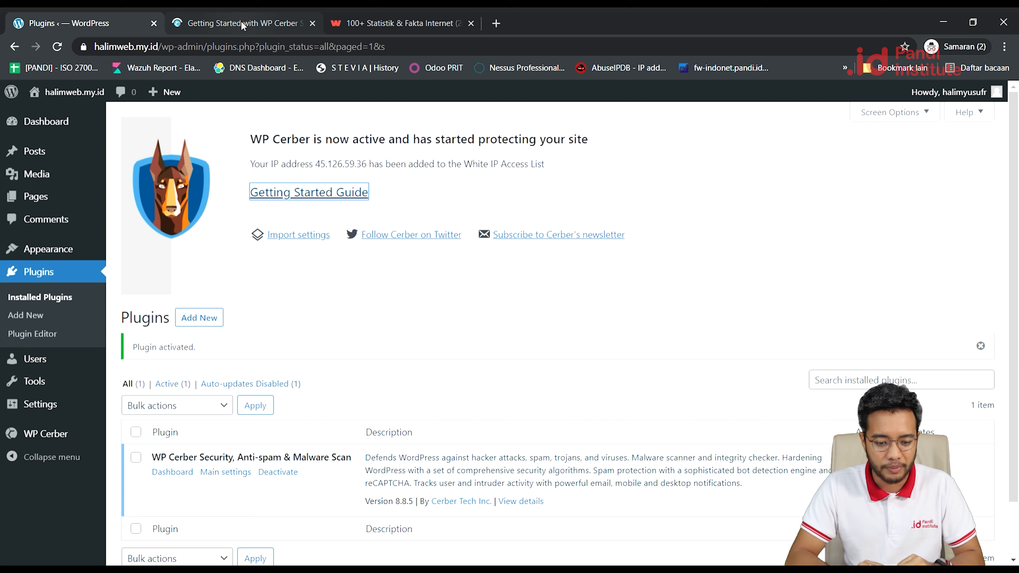
click(240, 22)
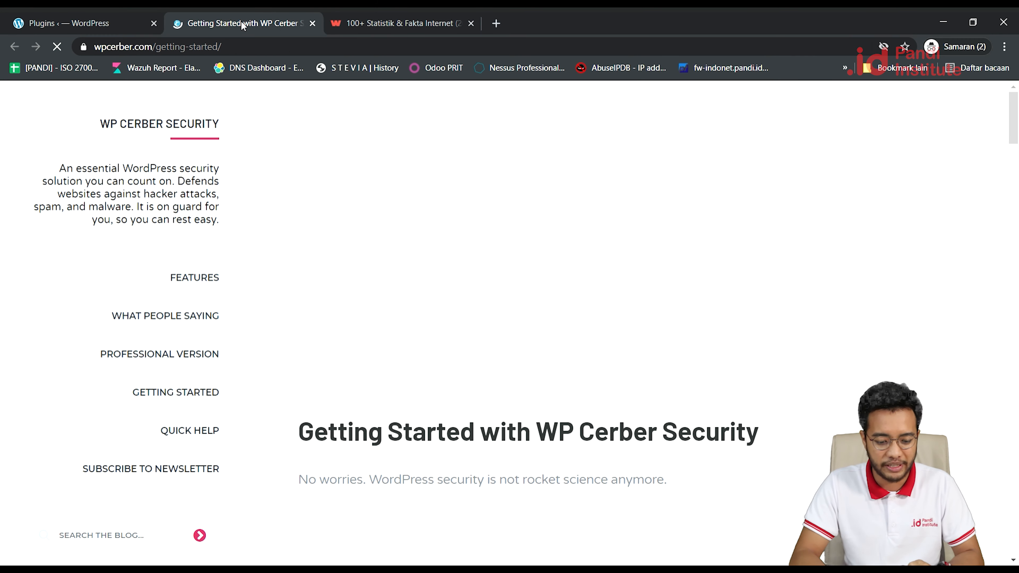
scroll(393, 404, down, 15)
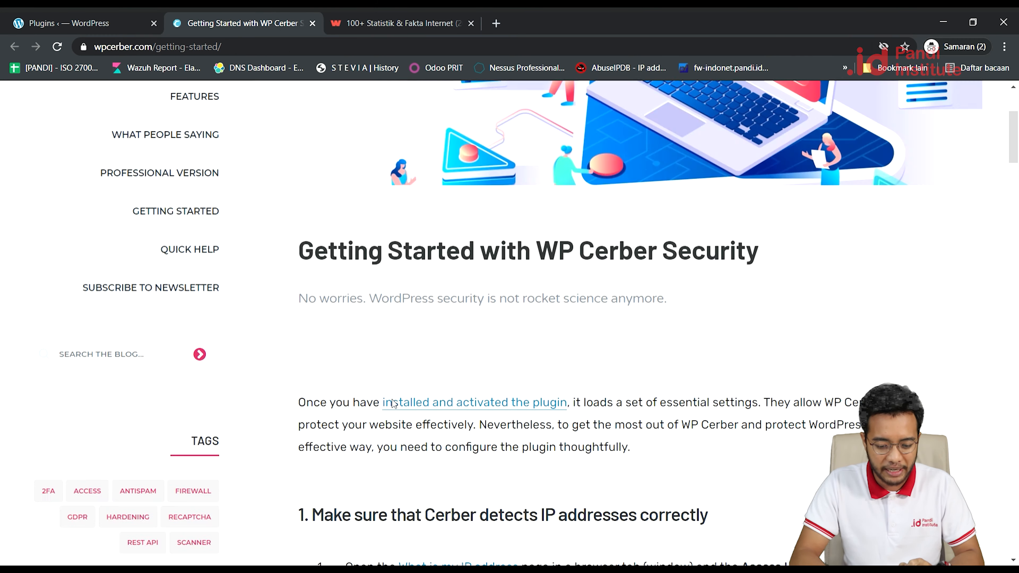
scroll(393, 403, down, 15)
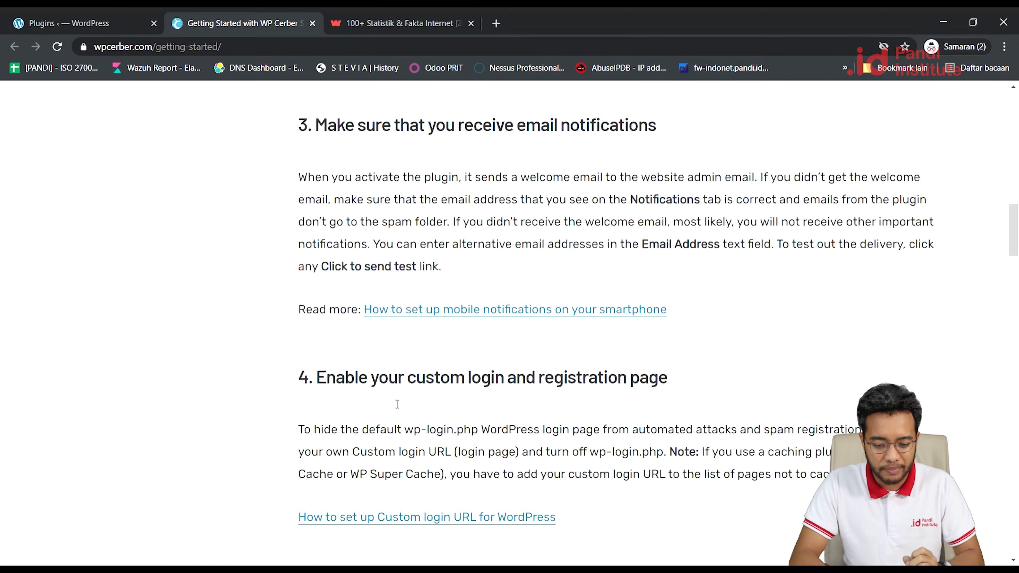
scroll(395, 403, down, 3)
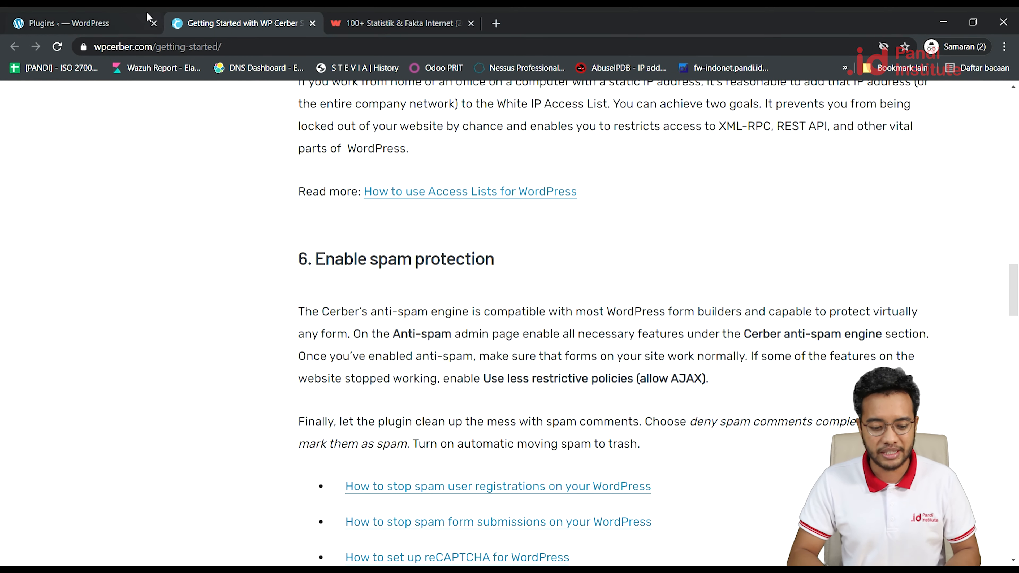
click(112, 21)
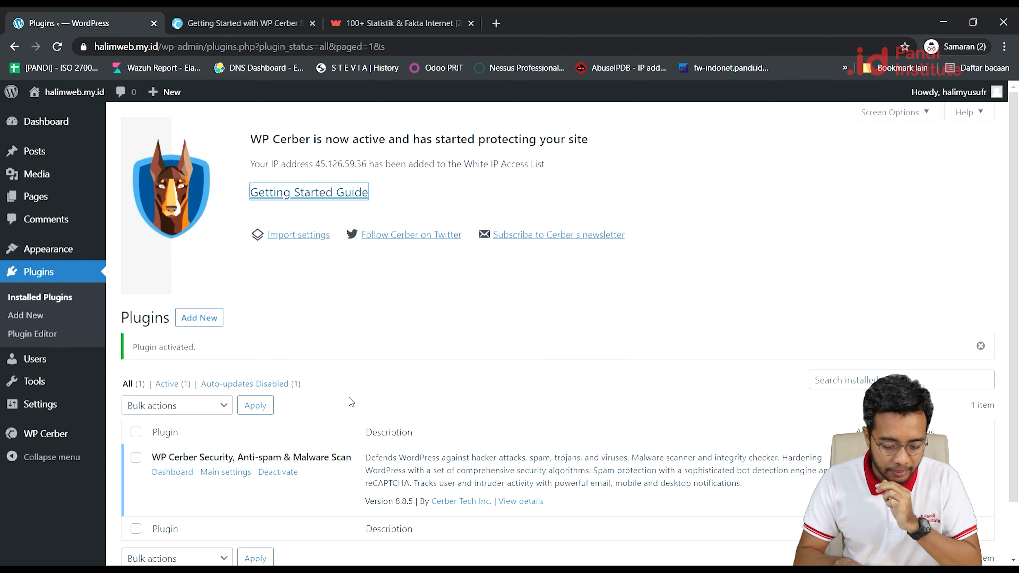
Dismiss the 8.8.5 highlights banner, view Cerber's all-zero dashboard, then open the admin profile.
click(212, 474)
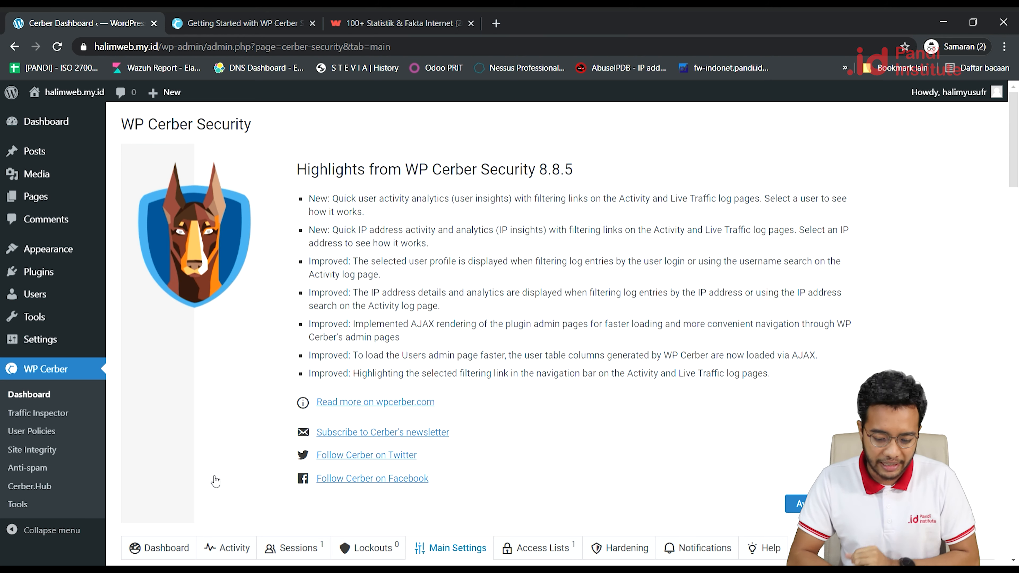
click(814, 503)
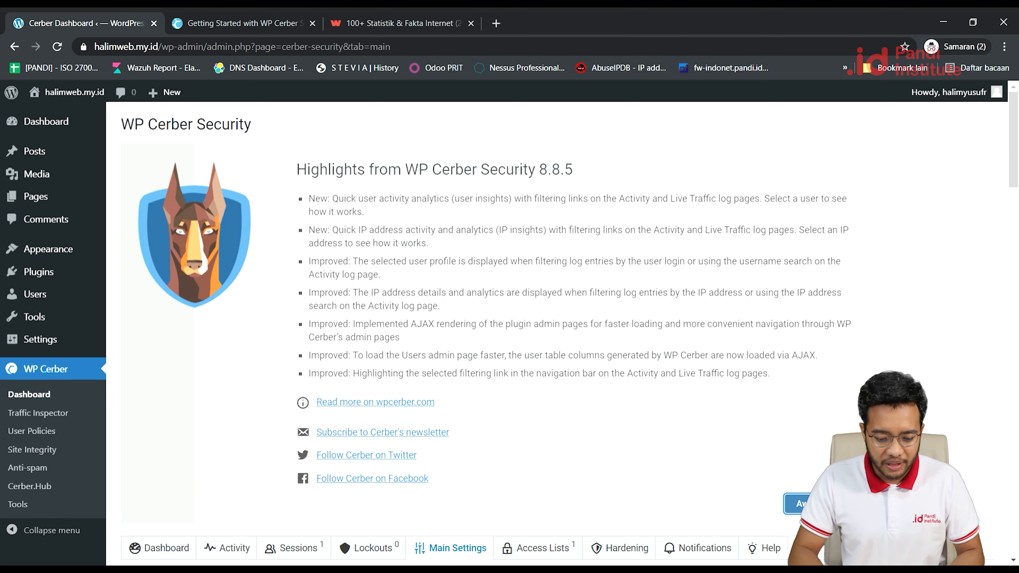
scroll(629, 393, down, 1)
scroll(629, 394, up, 1)
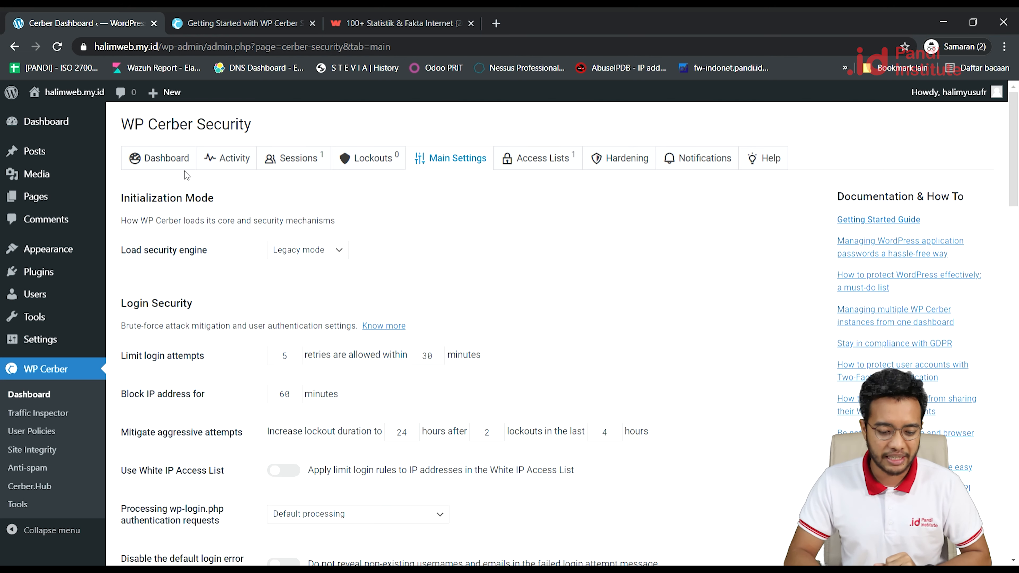
click(170, 161)
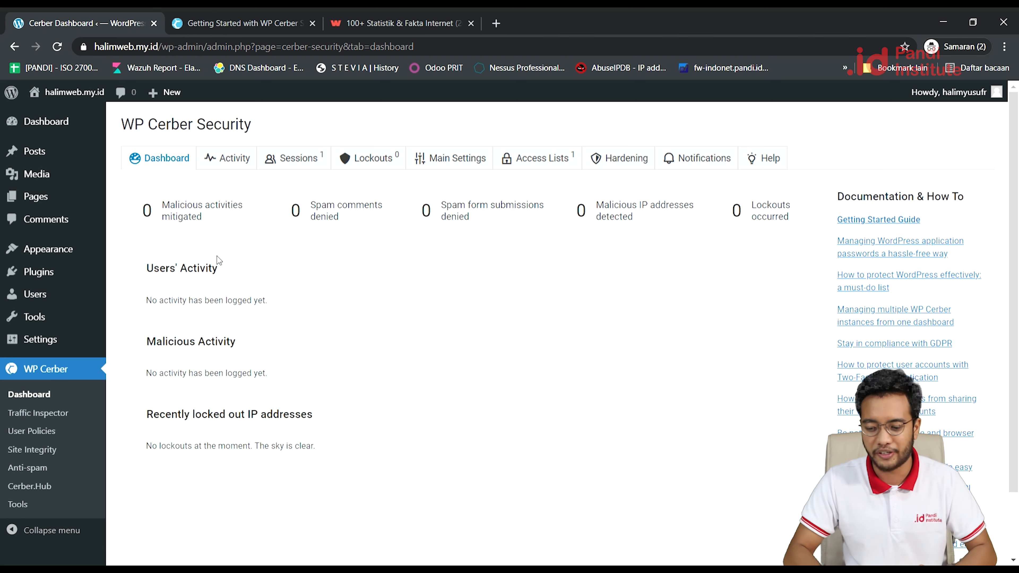
mouse_move(923, 92)
click(917, 127)
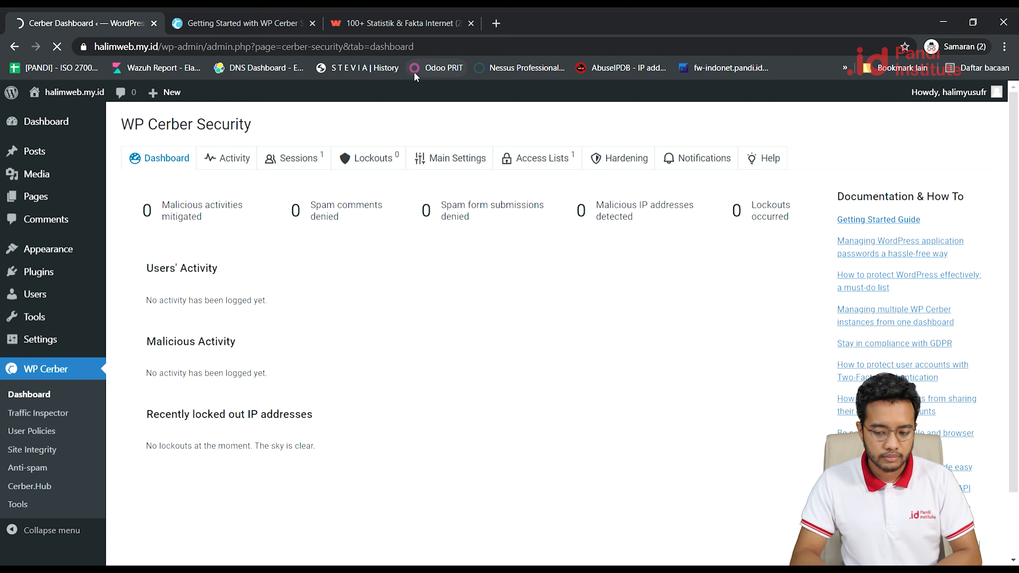
Log out from the Howdy account menu and confirm the logout.
mouse_move(936, 92)
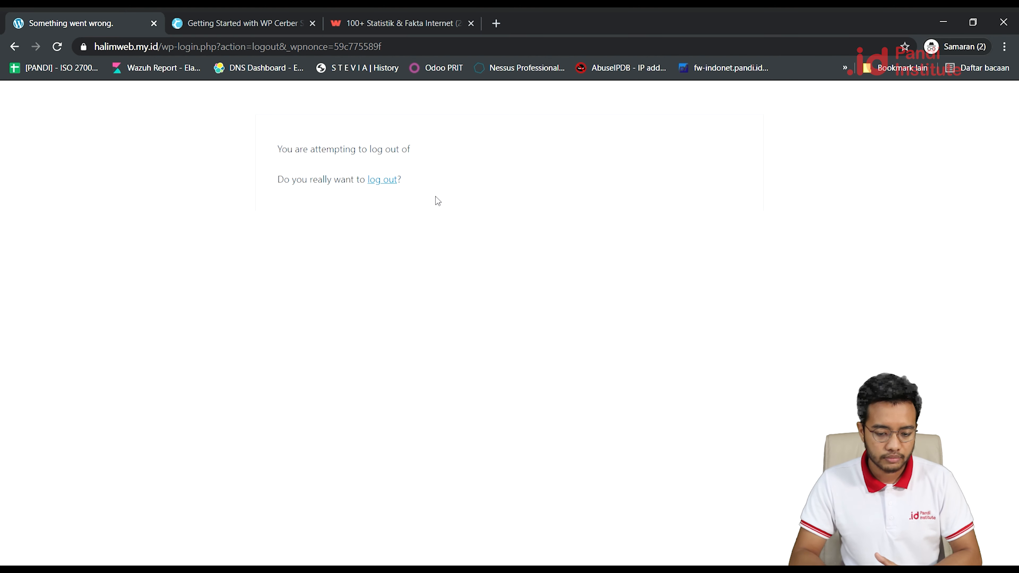
click(393, 189)
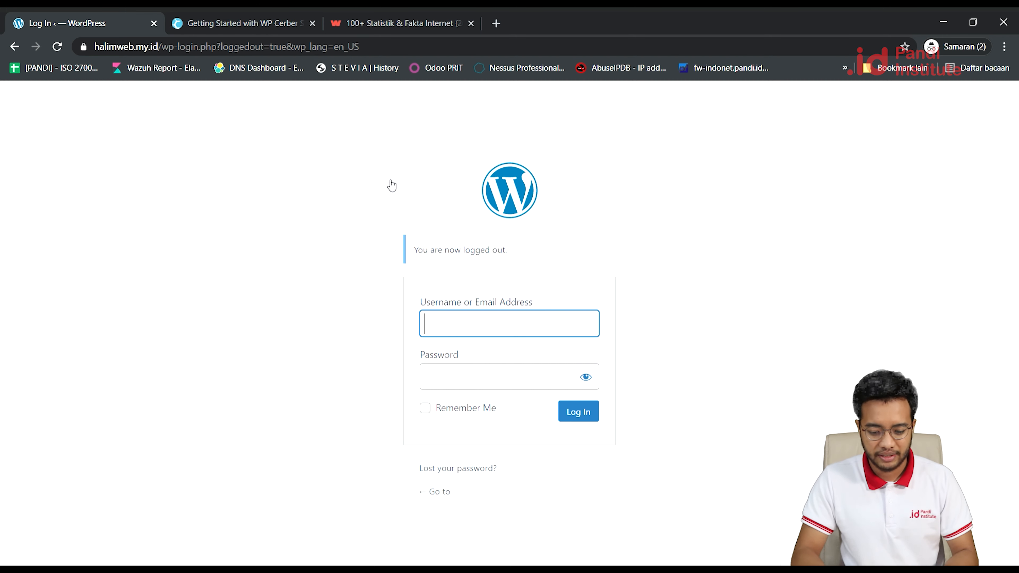
Enter the administrator username and password to reach the Dashboard with Good site health.
text(hal)
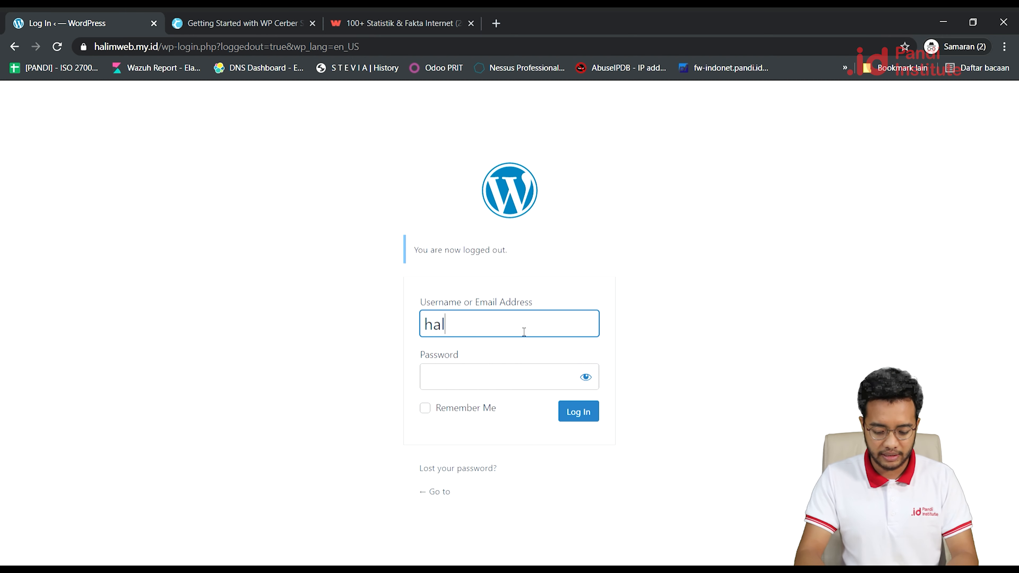
text(imyu)
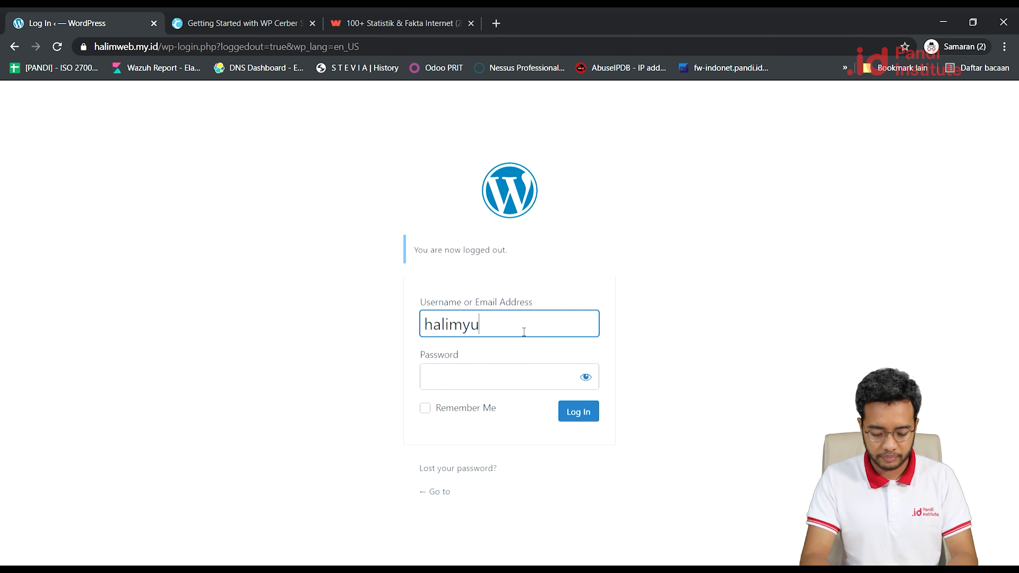
text(sufr)
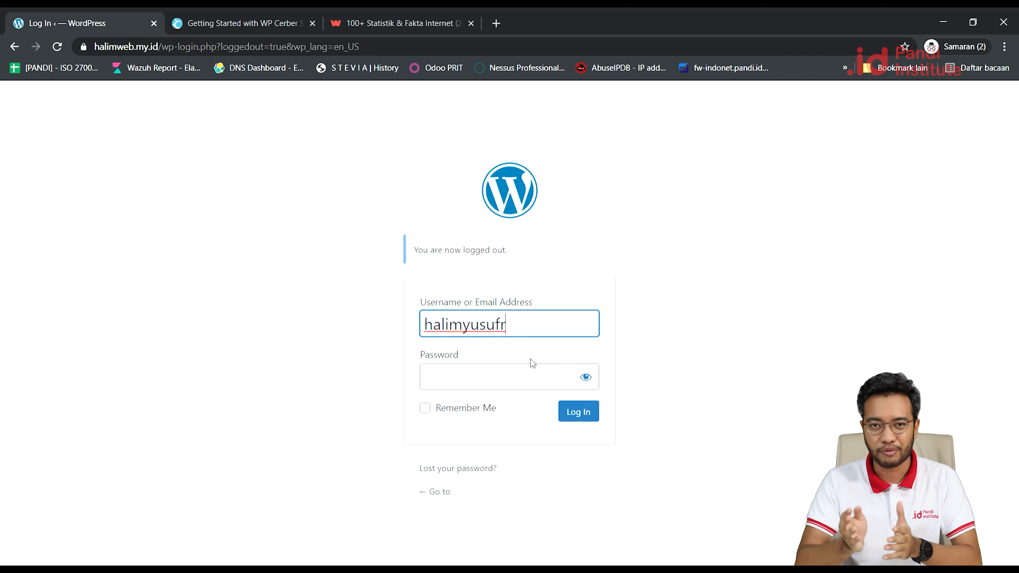
key(Tab)
text(•••••••••)
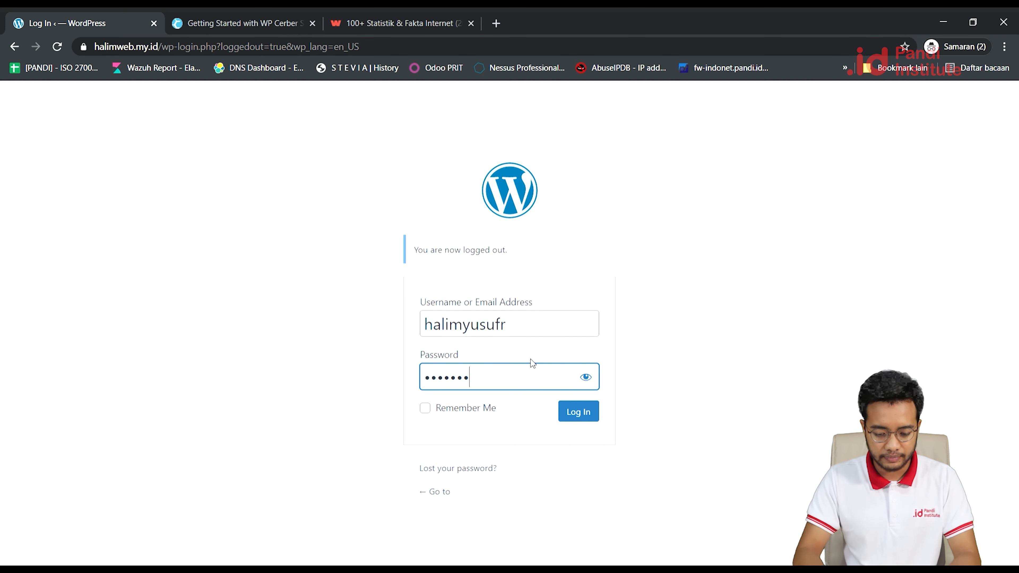
key(Return)
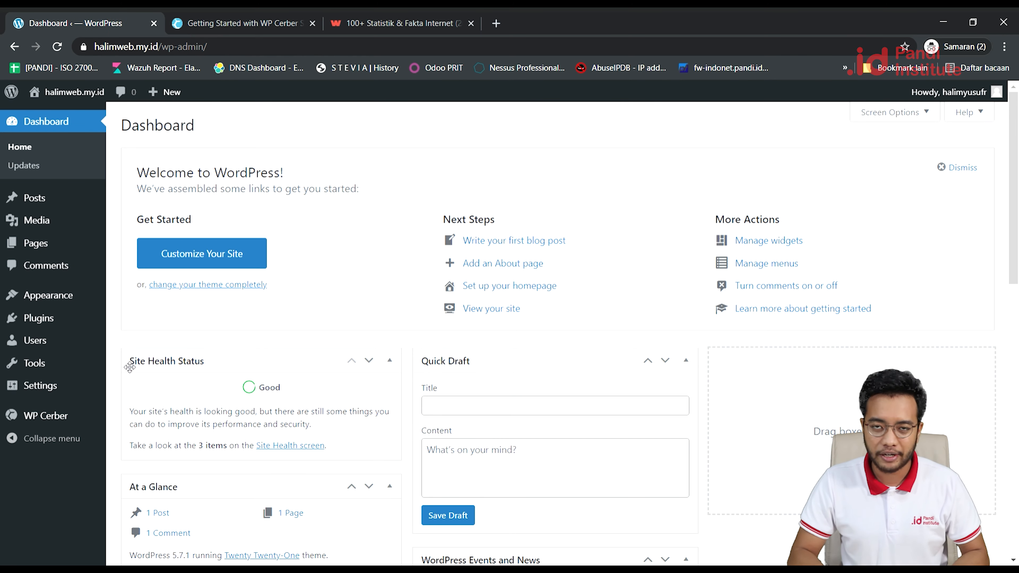
Open the WP Cerber dashboard showing the recent login and logout under Users' Activity.
mouse_move(39, 363)
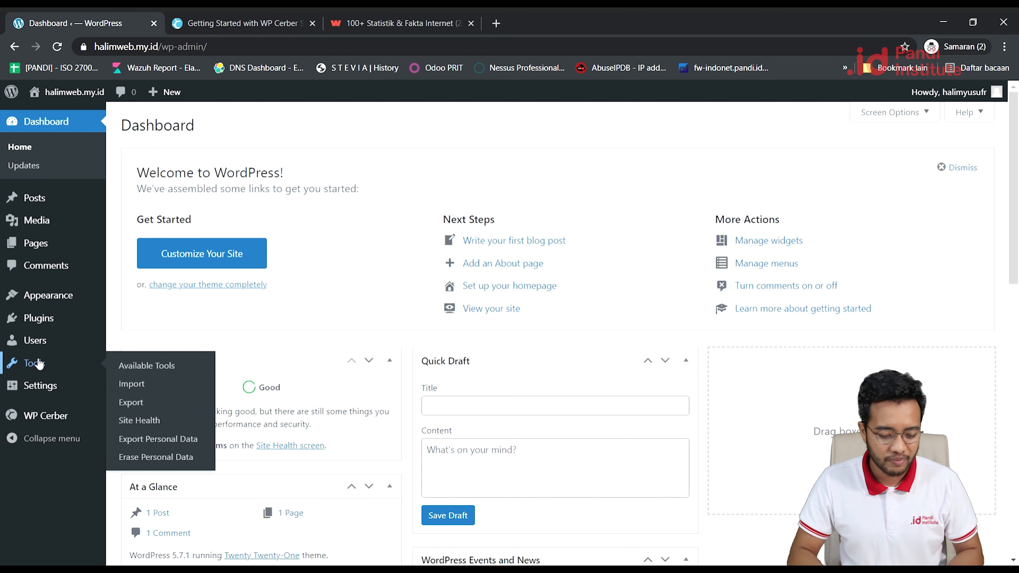
mouse_move(46, 426)
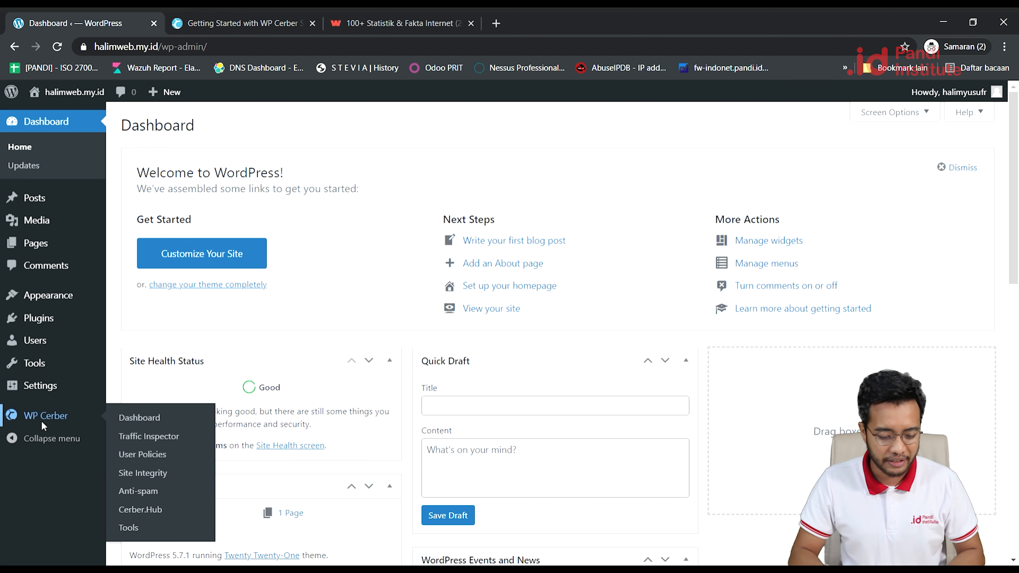
click(33, 419)
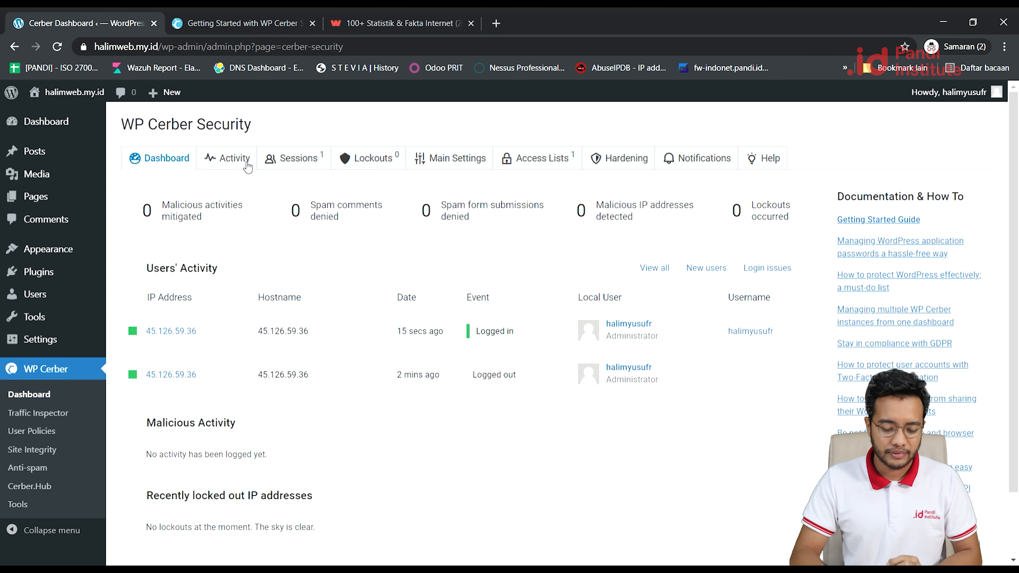
Filter Cerber's Activity log to 'Logged in' events, then view the single active administrator session.
click(232, 160)
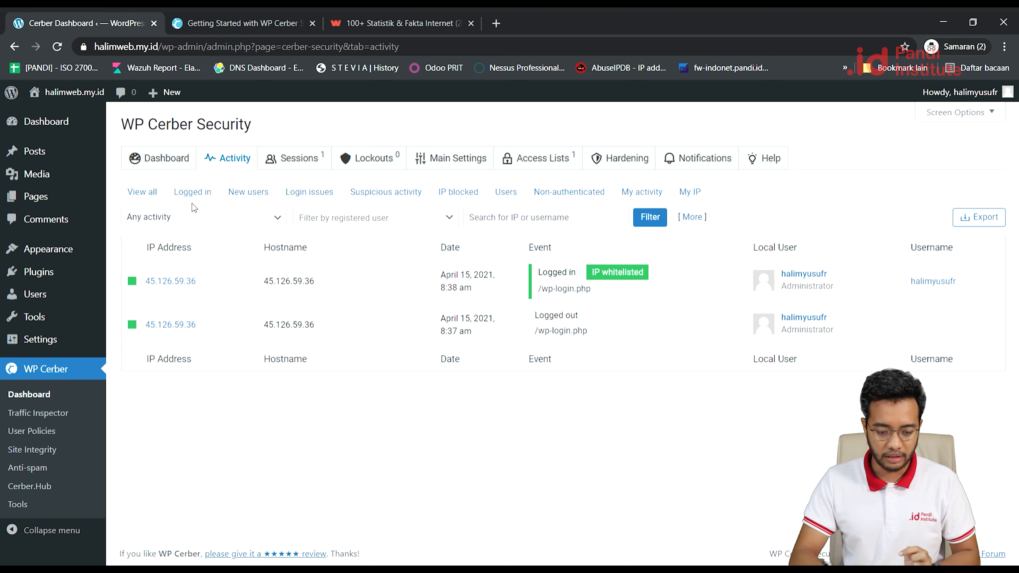
click(194, 194)
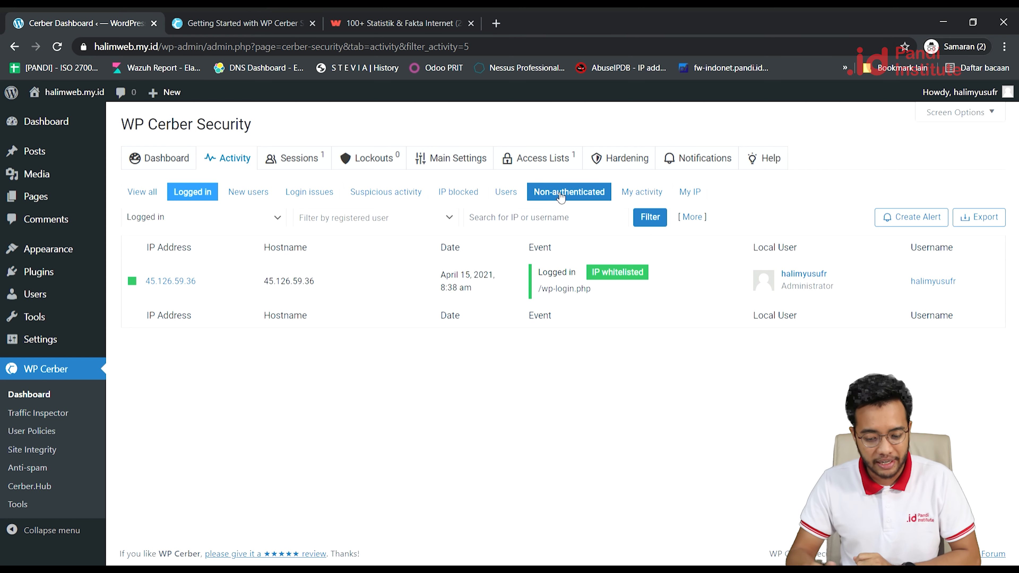
click(314, 162)
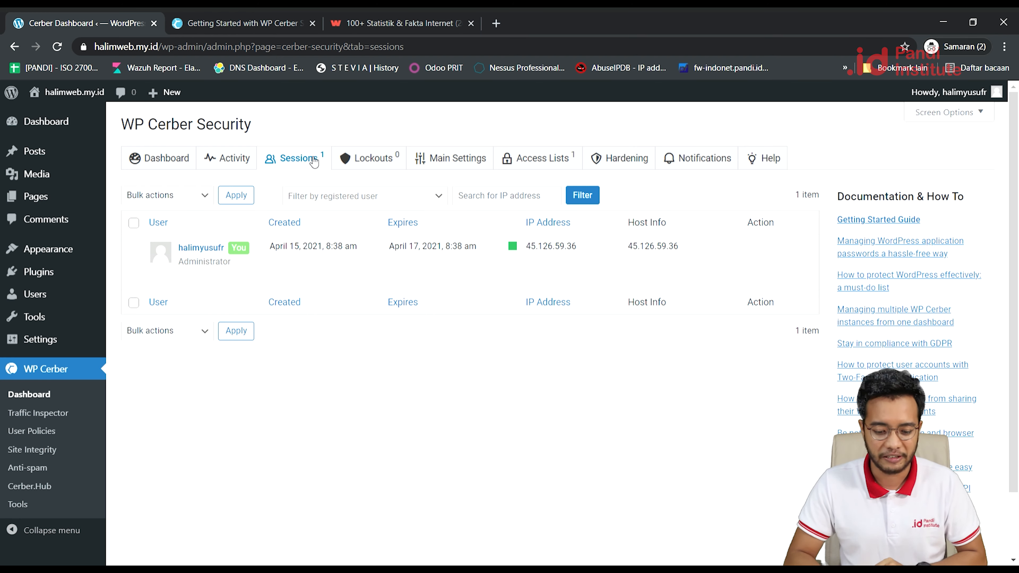
Check the Lockouts list for blocked IPs, then view Main Settings (5 retries, 30 minutes, 60-minute blocks).
click(375, 161)
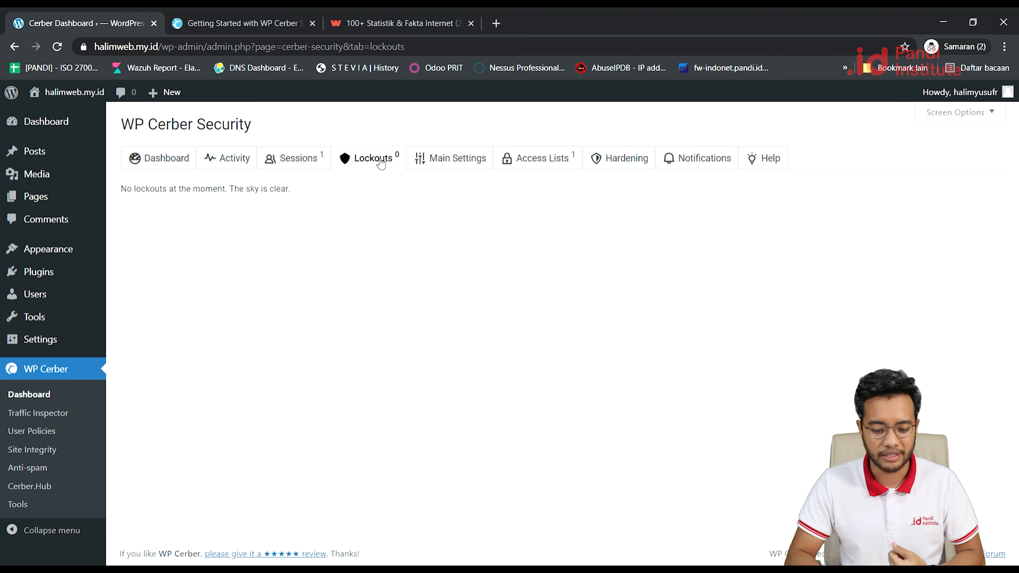
click(470, 161)
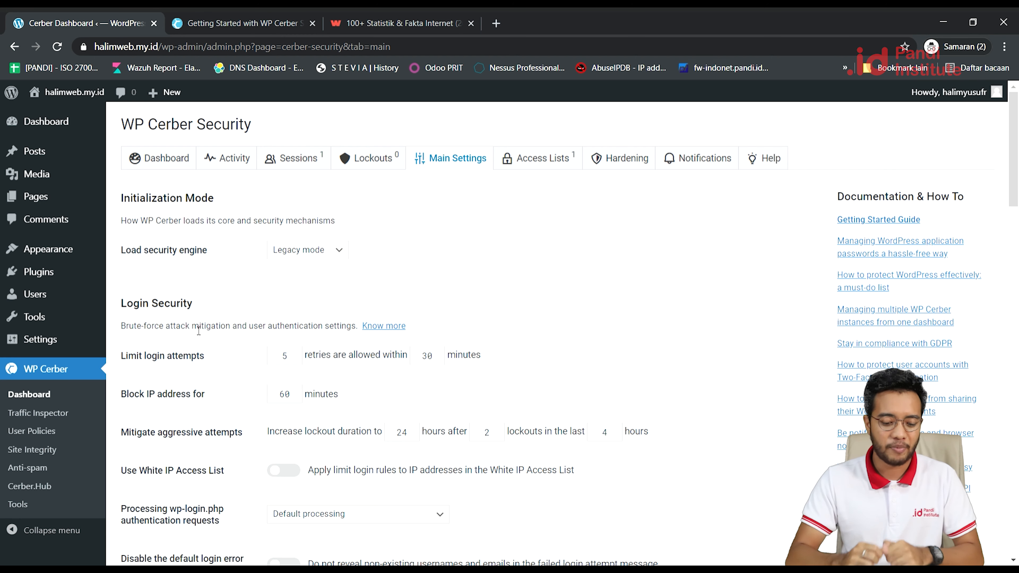
Edit the Limit login attempts retry window, leaving it at 30 minutes with 5 retries.
click(300, 360)
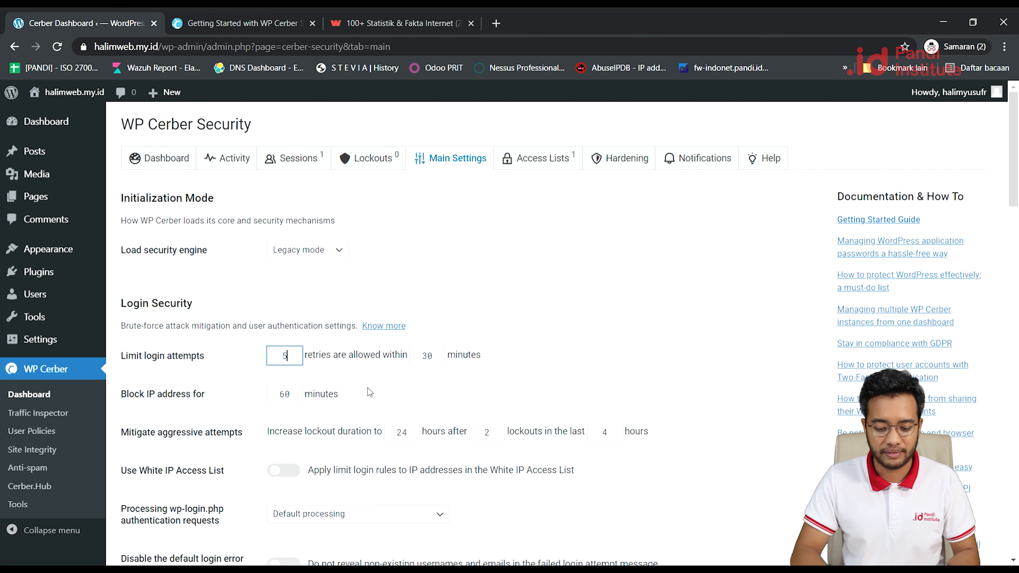
click(440, 360)
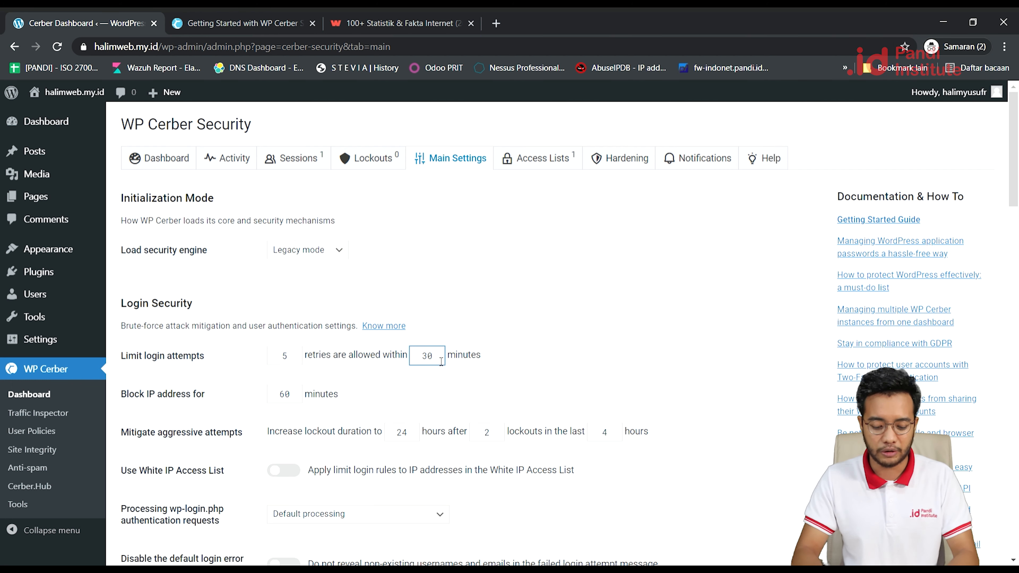
key(BackSpace)
text(6)
key(BackSpace)
text(2)
key(Left)
text(1)
key(BackSpace)
key(BackSpace)
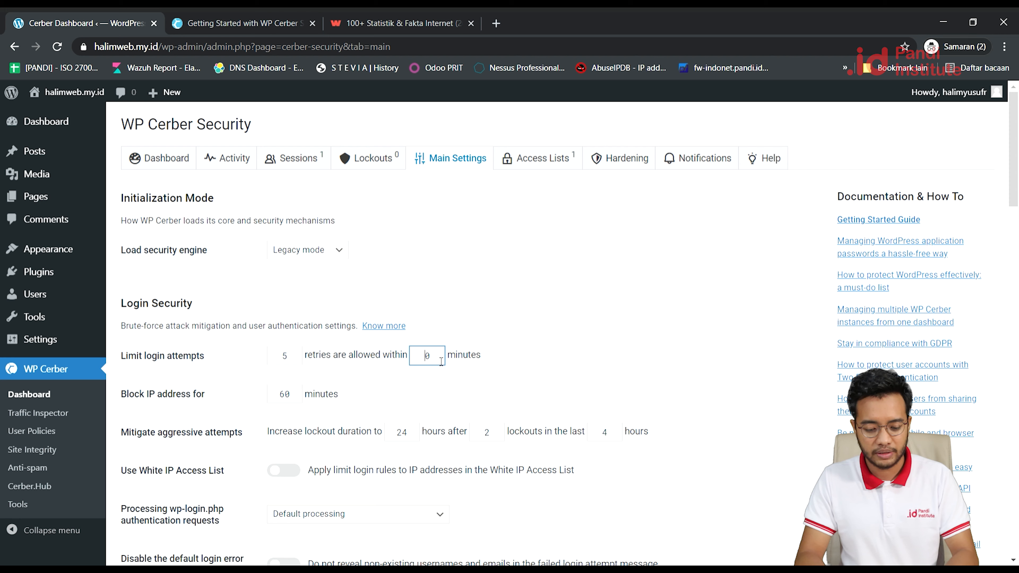
text(3)
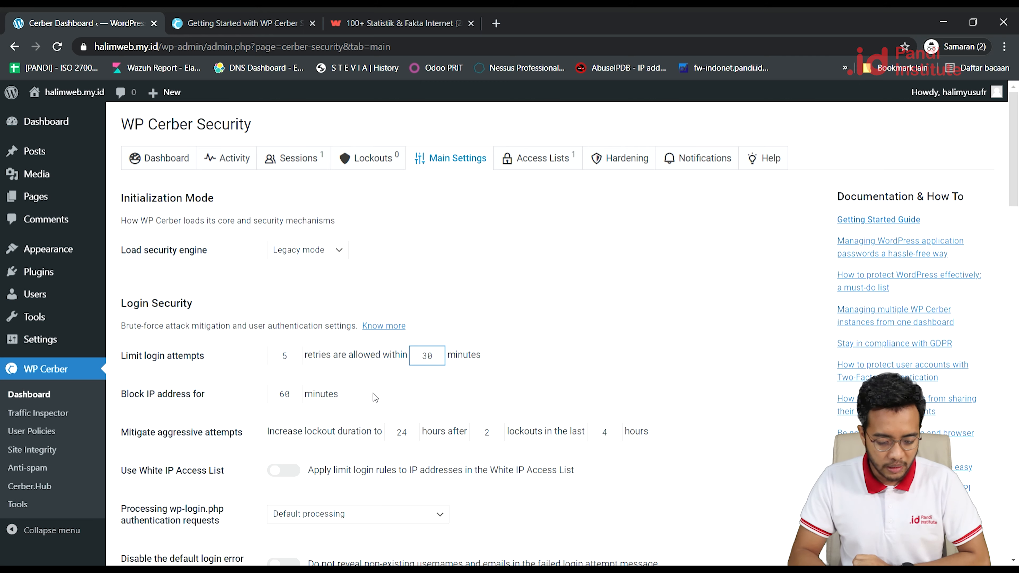
Switch on Use White IP Access List so login limits apply to whitelisted IPs.
scroll(372, 392, down, 2)
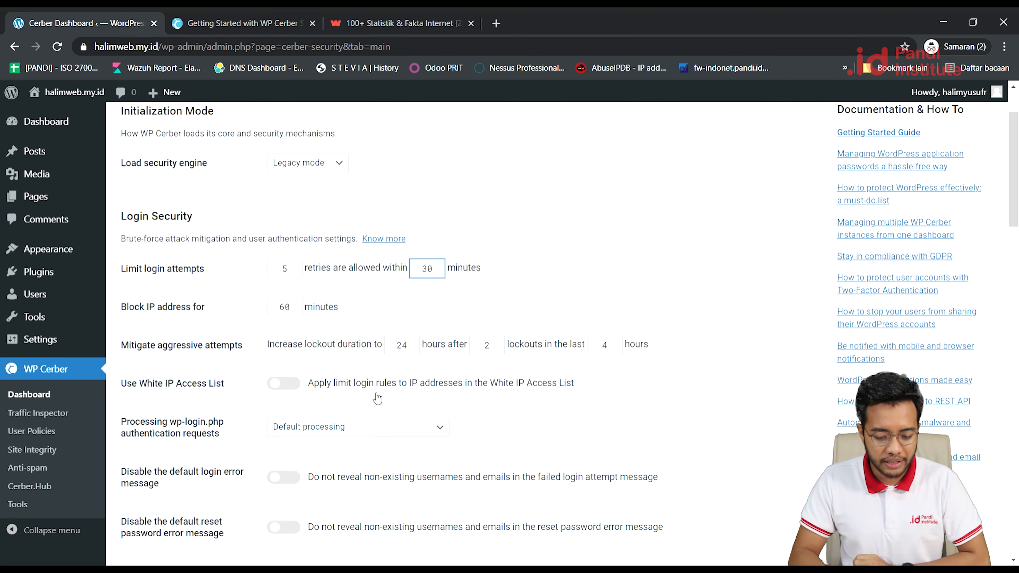
scroll(377, 397, down, 1)
click(284, 368)
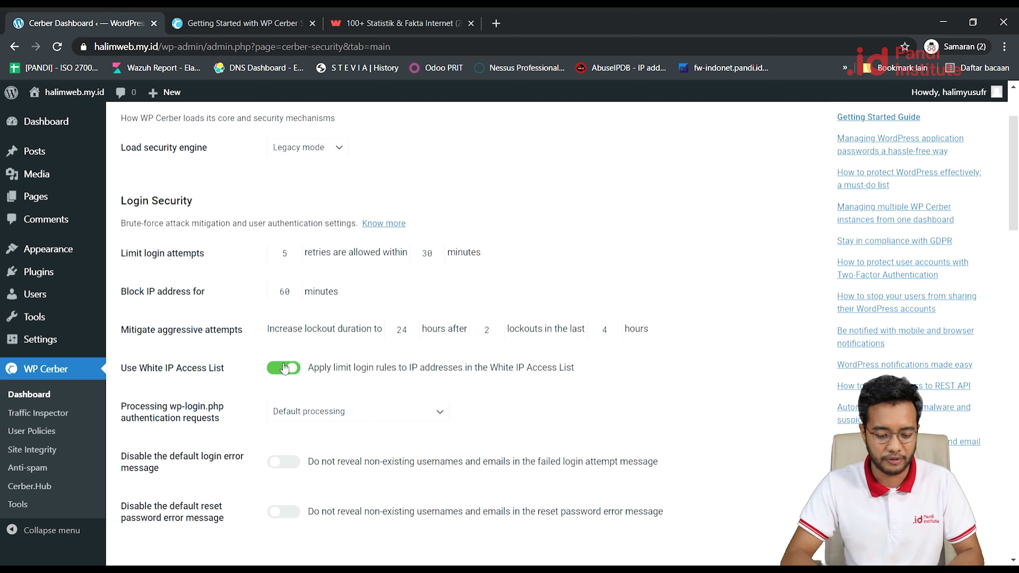
Scroll down to Custom Login Page and put the cursor in the Custom login URL field.
scroll(407, 420, down, 3)
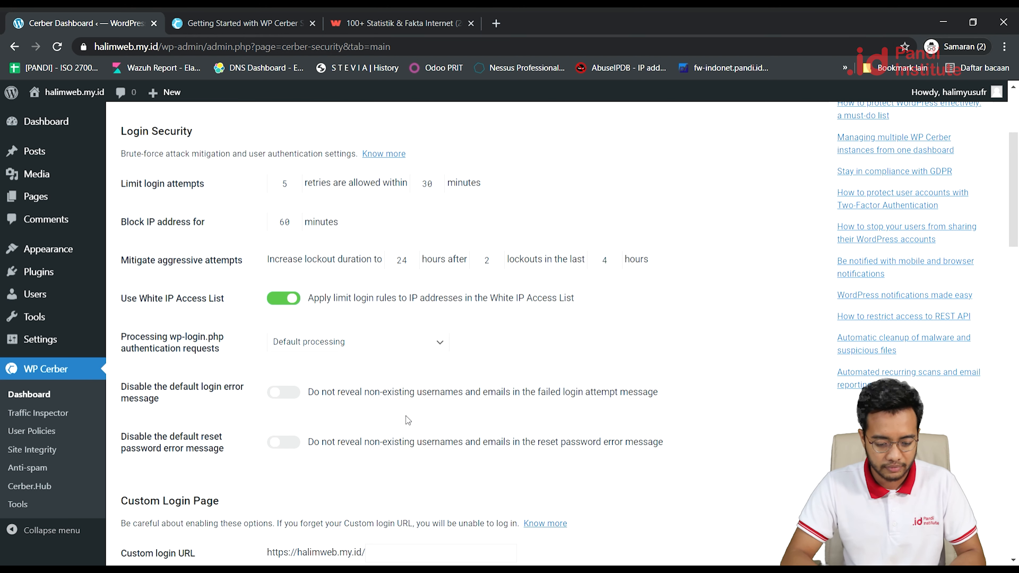
scroll(408, 419, down, 3)
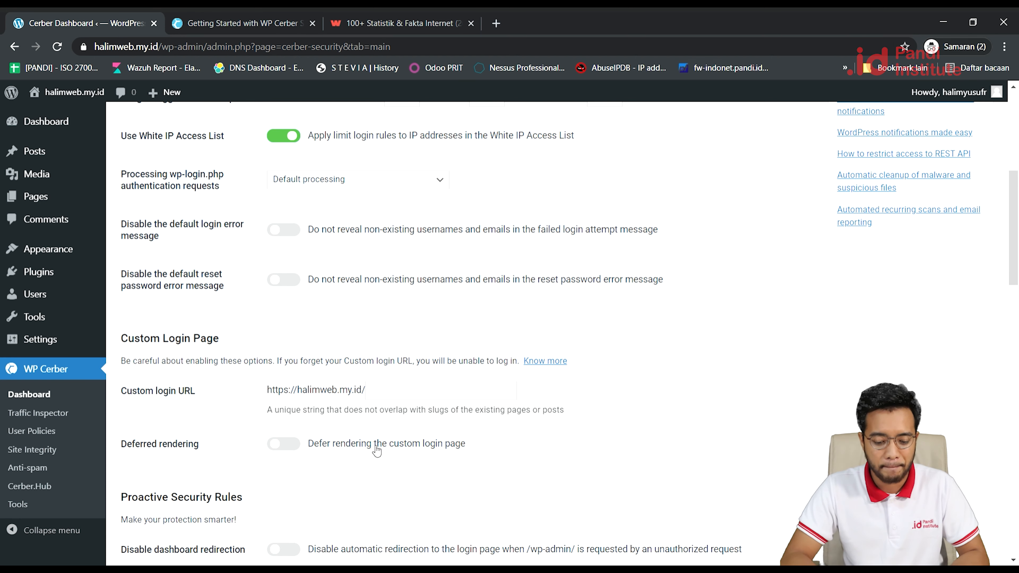
click(387, 399)
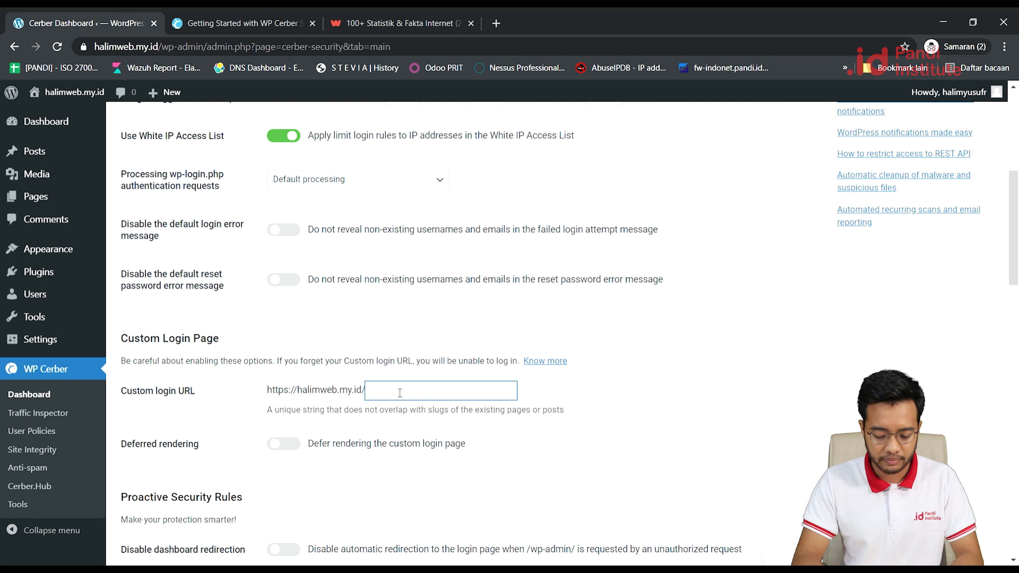
Enter 'bukan-admin' as the login URL and turn on Deferred rendering and Disable dashboard redirection.
text(bukan-admin)
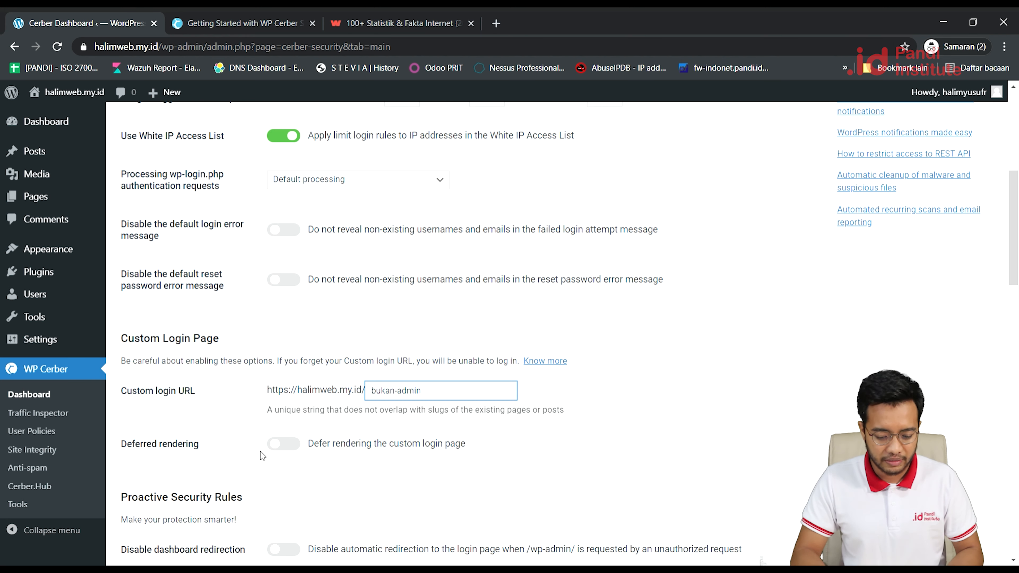
click(284, 444)
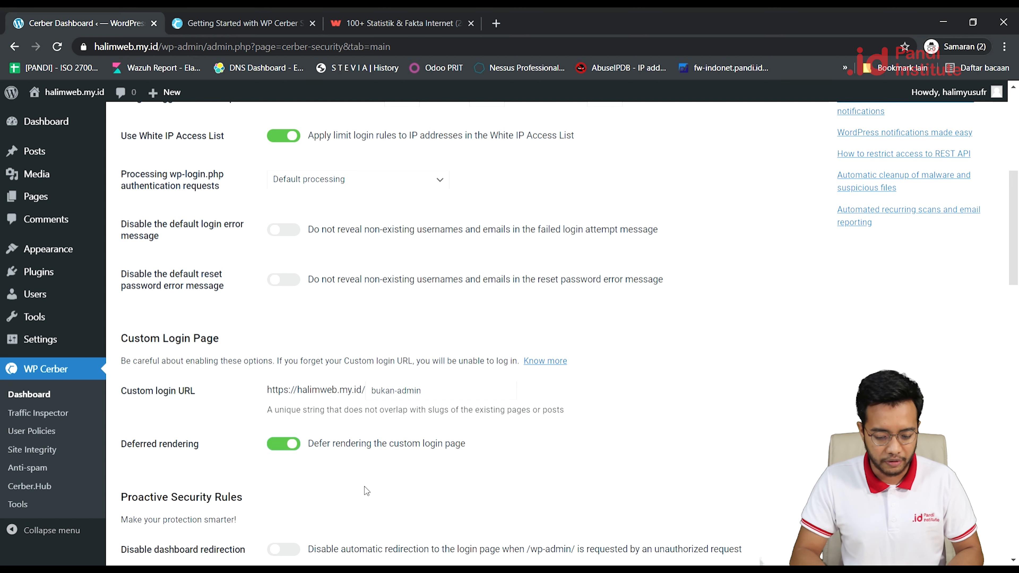
scroll(366, 490, down, 3)
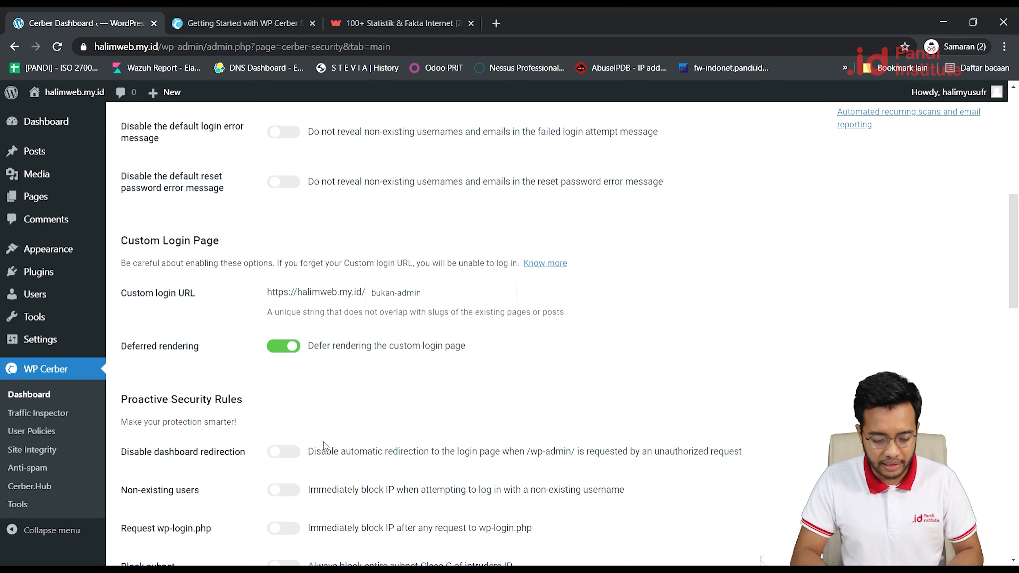
click(290, 455)
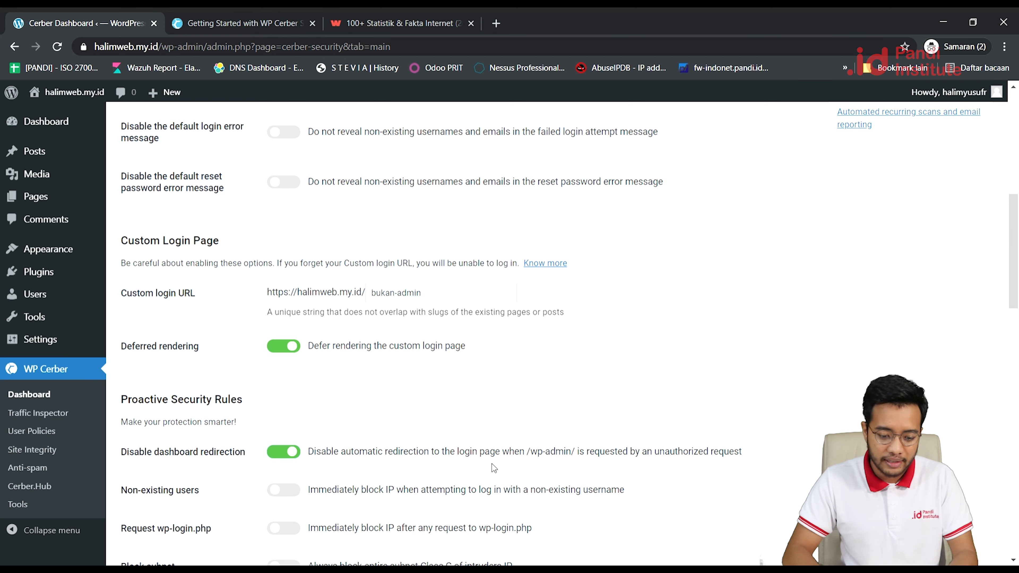
scroll(493, 468, up, 9)
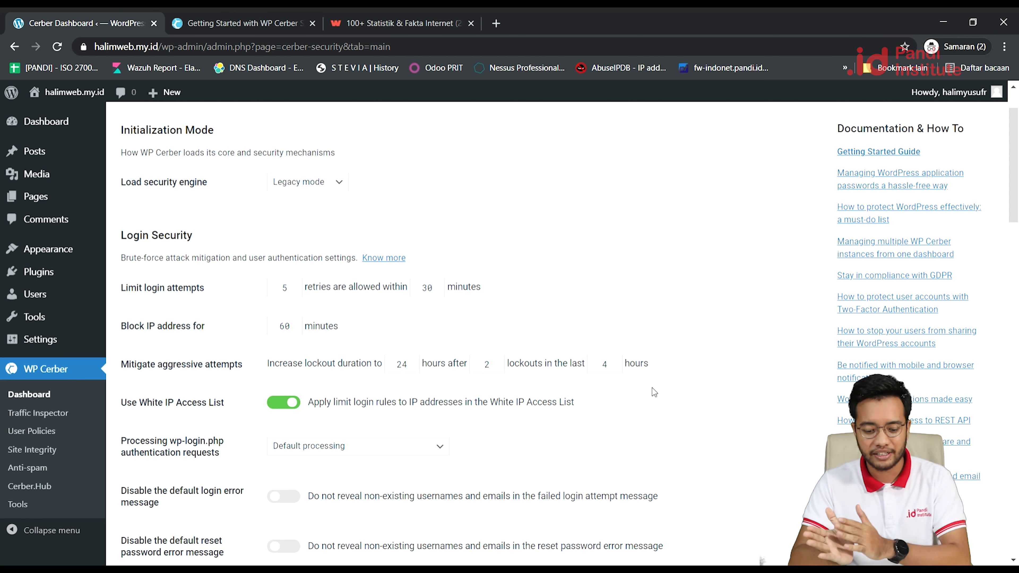
scroll(652, 387, down, 8)
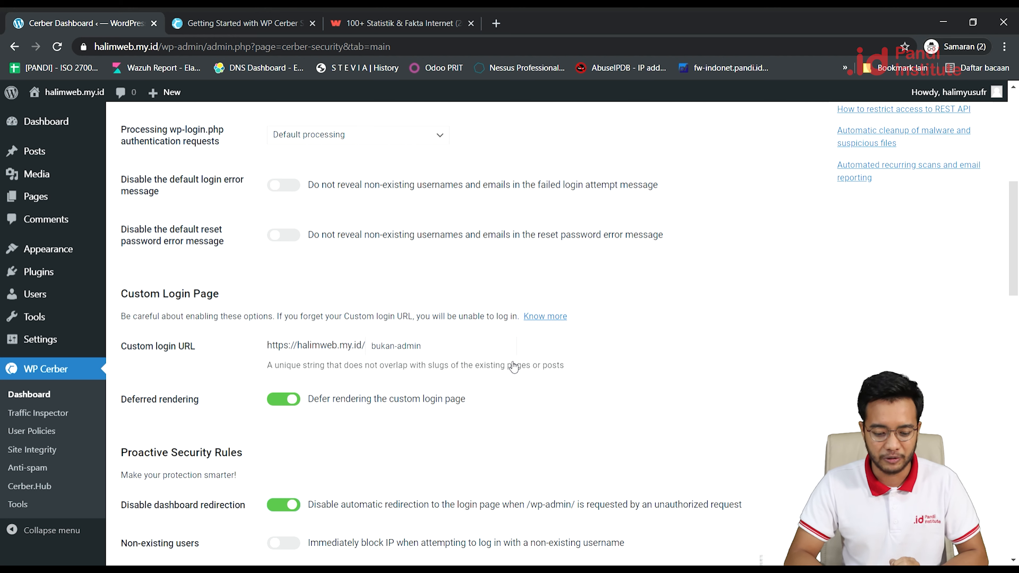
scroll(514, 367, down, 2)
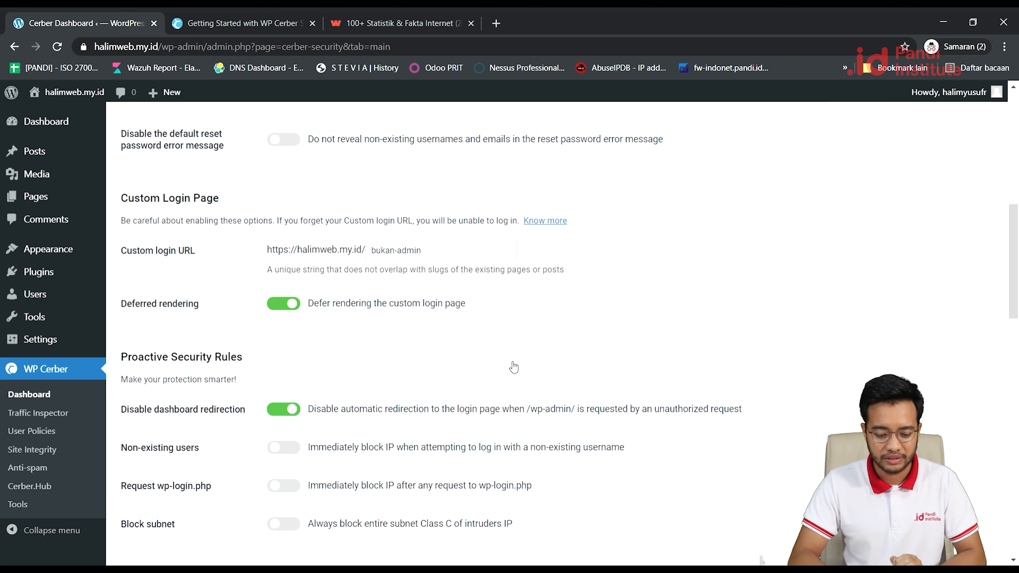
click(286, 410)
click(286, 410)
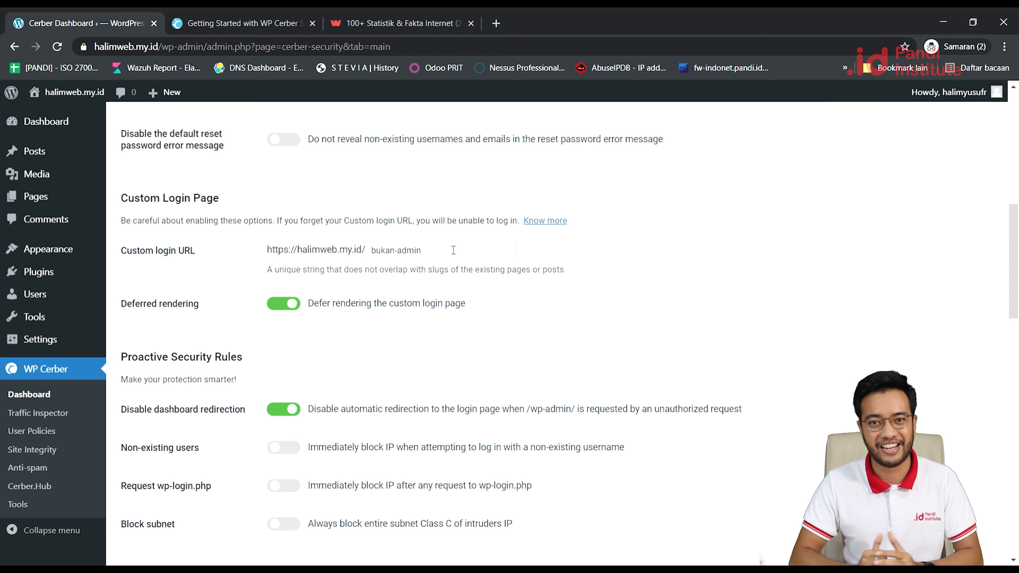
scroll(573, 310, down, 2)
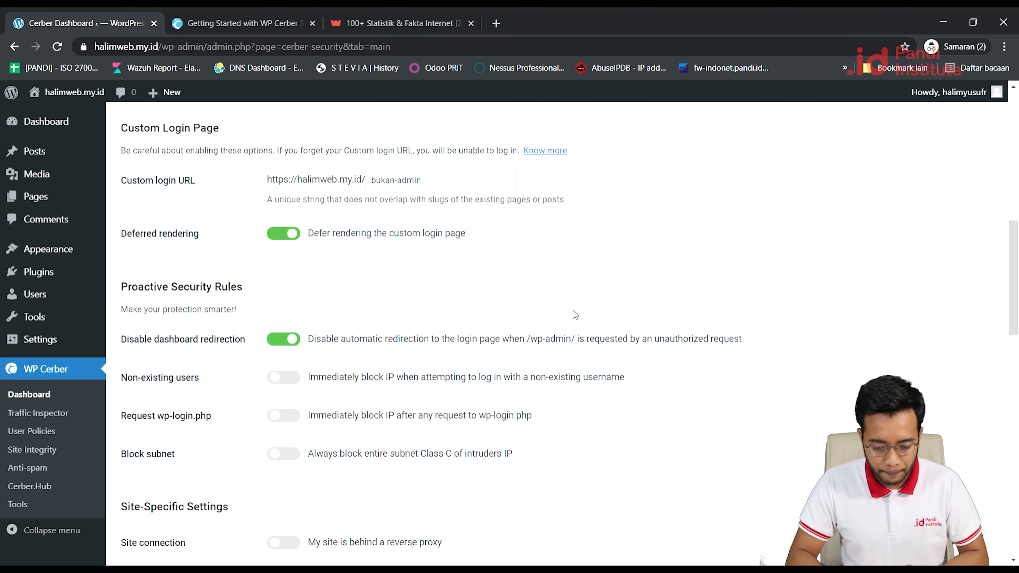
scroll(573, 309, down, 1)
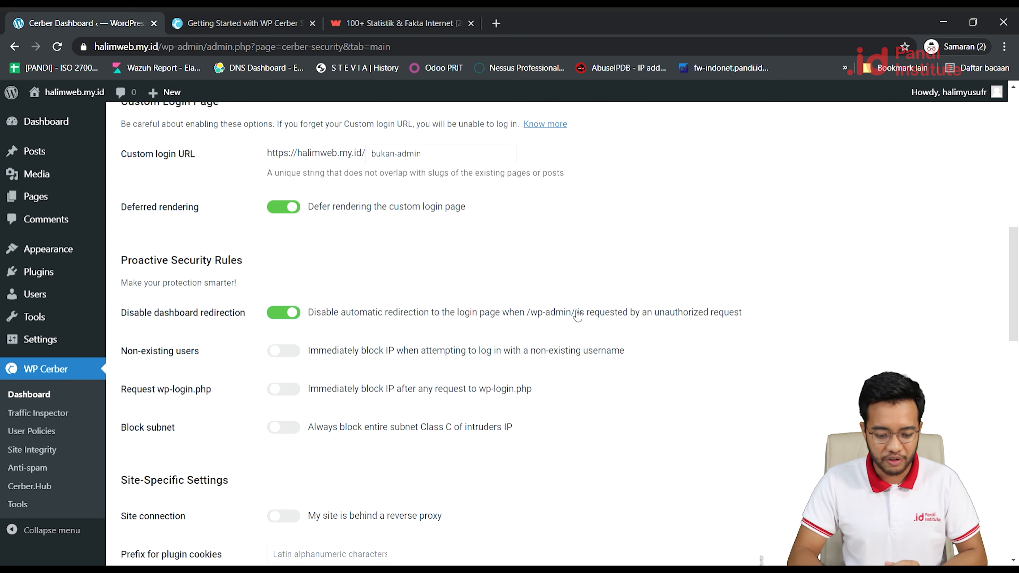
click(287, 352)
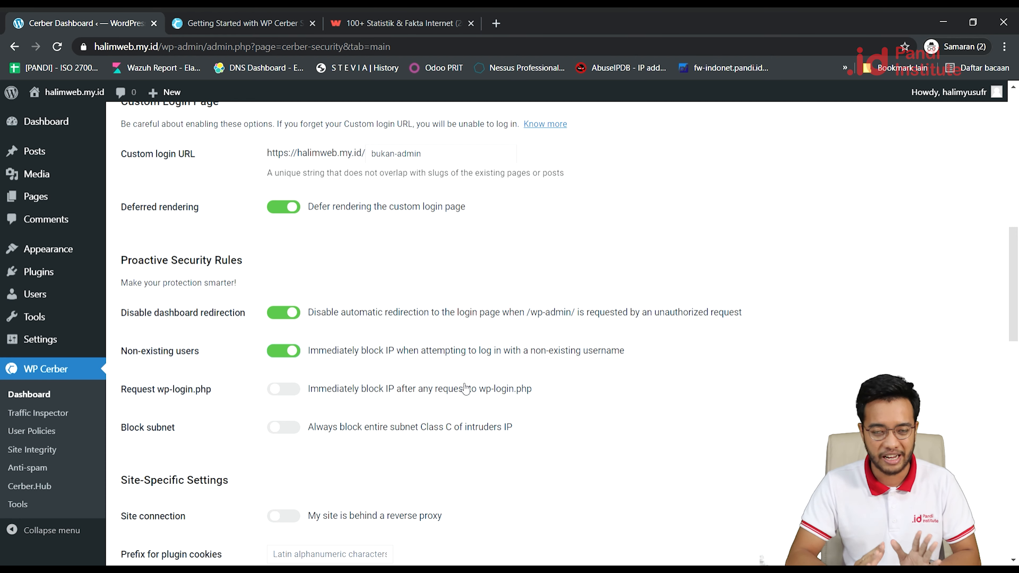
scroll(465, 388, up, 7)
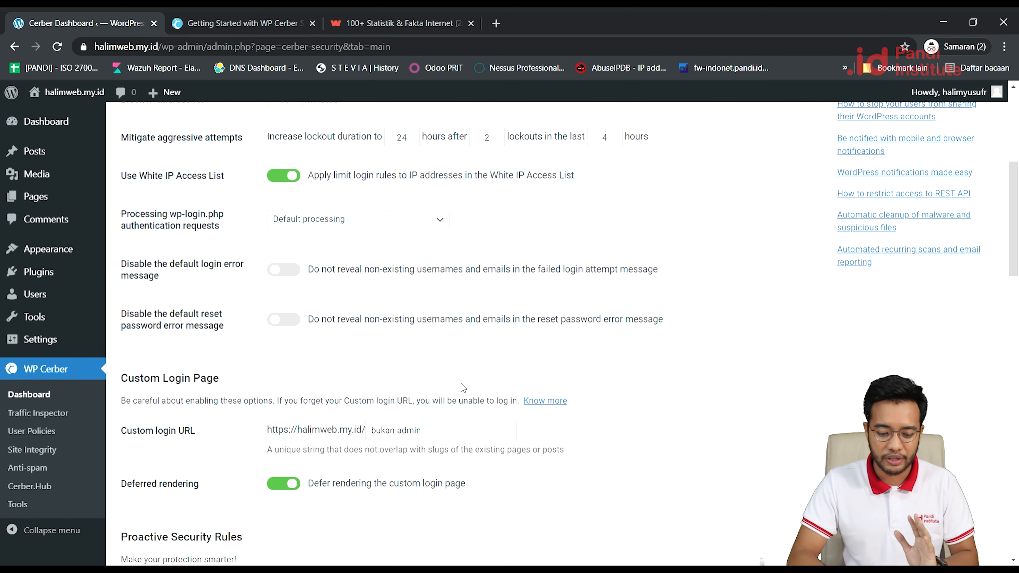
scroll(464, 389, up, 1)
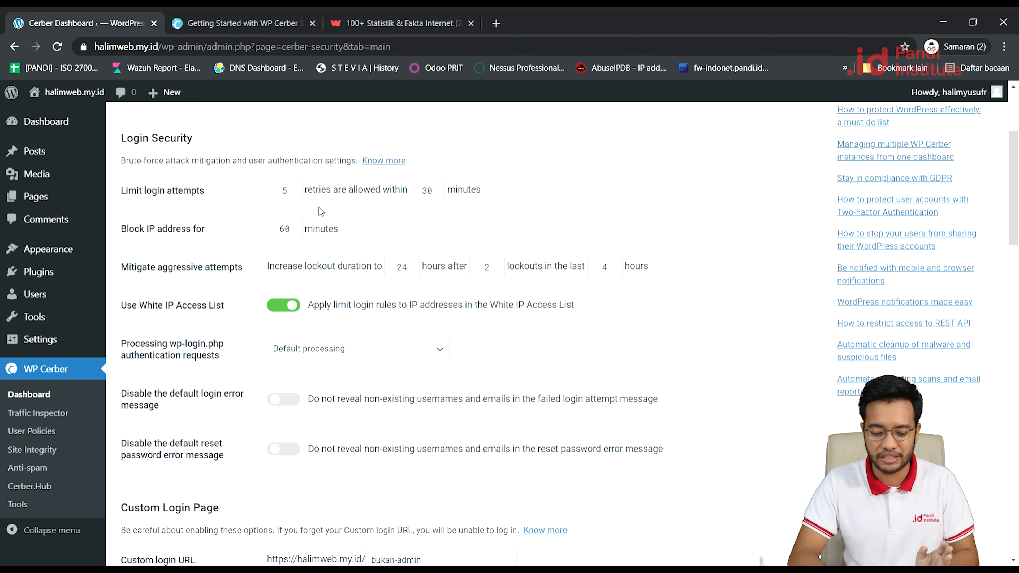
scroll(304, 228, down, 5)
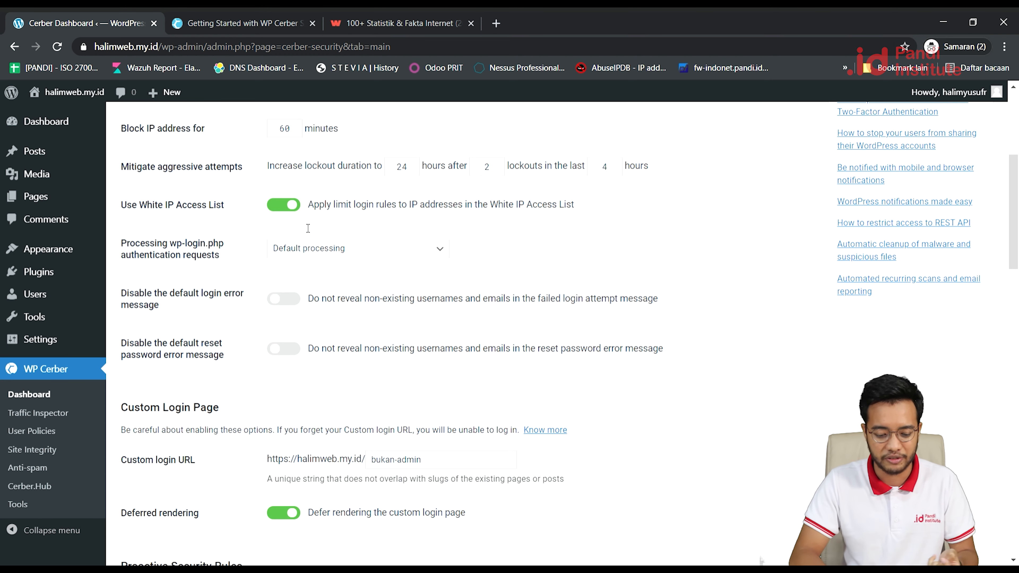
scroll(303, 227, down, 5)
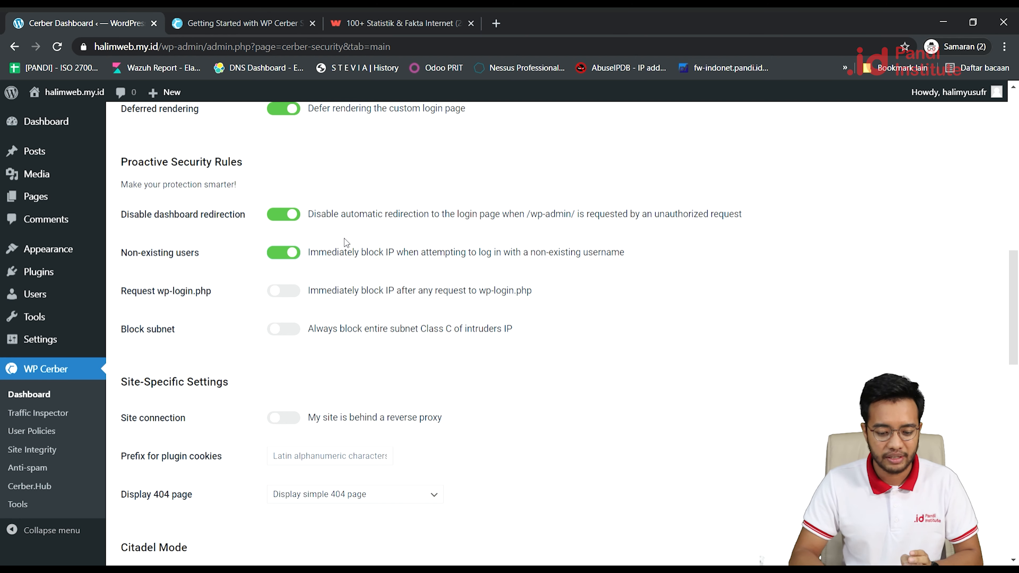
Turn on immediate IP blocking for wp-login.php requests and save the Main Settings.
click(295, 297)
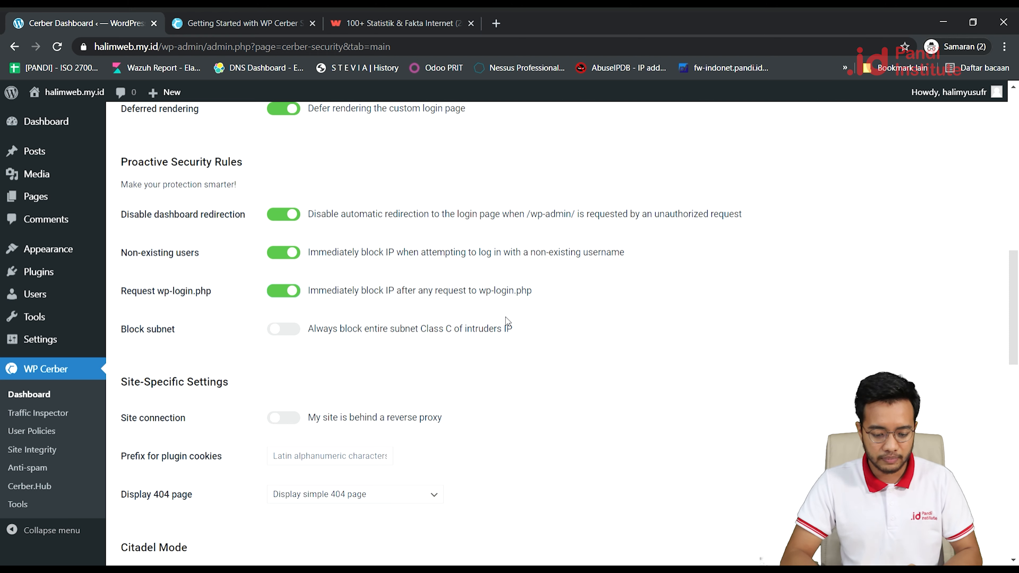
scroll(592, 383, down, 3)
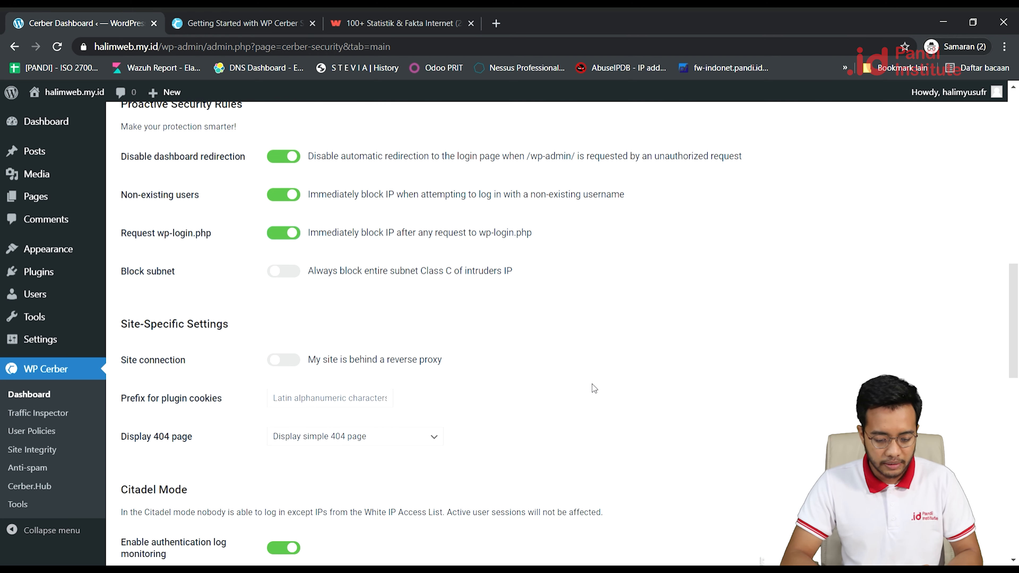
scroll(592, 383, down, 5)
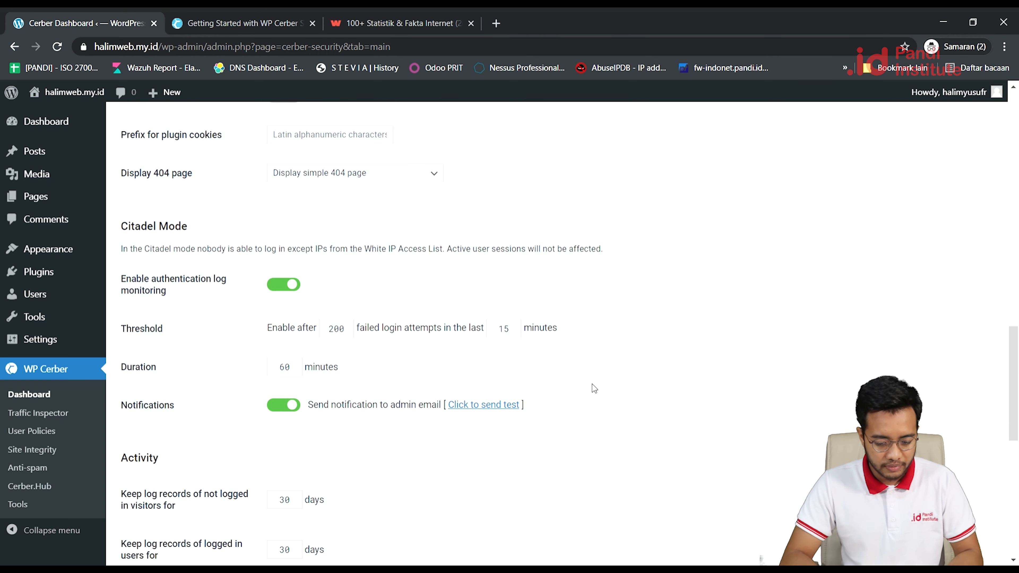
scroll(592, 383, down, 7)
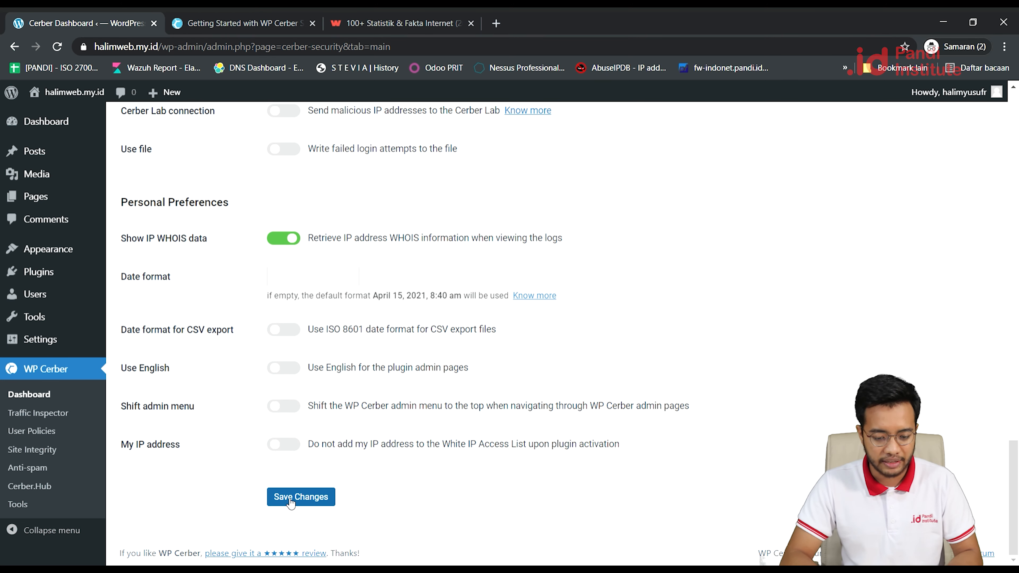
scroll(595, 259, up, 6)
scroll(595, 260, up, 10)
scroll(595, 260, down, 5)
scroll(595, 260, down, 15)
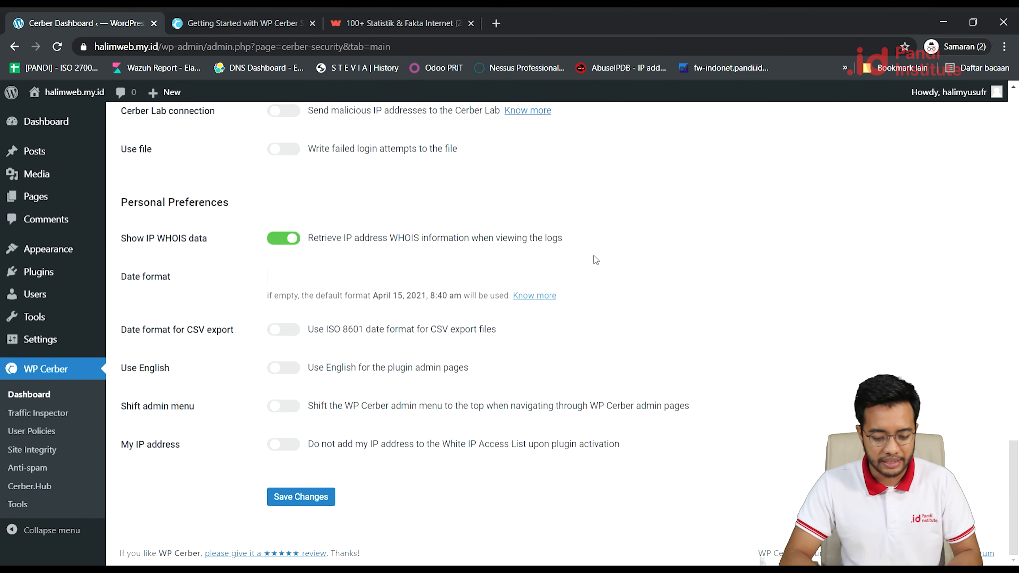
click(299, 498)
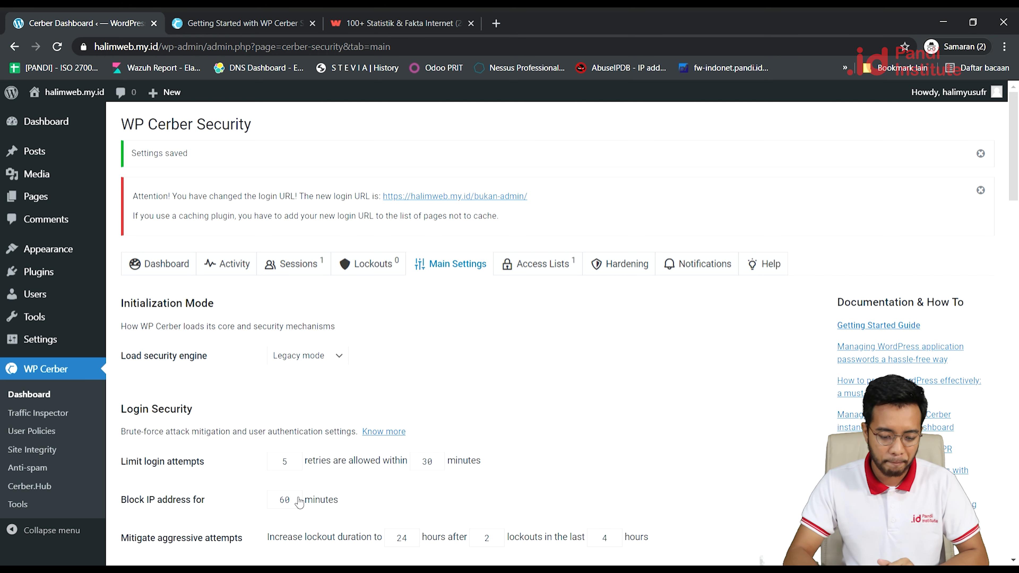
Show the White and Black IP Access Lists, with your own IP whitelisted.
click(533, 273)
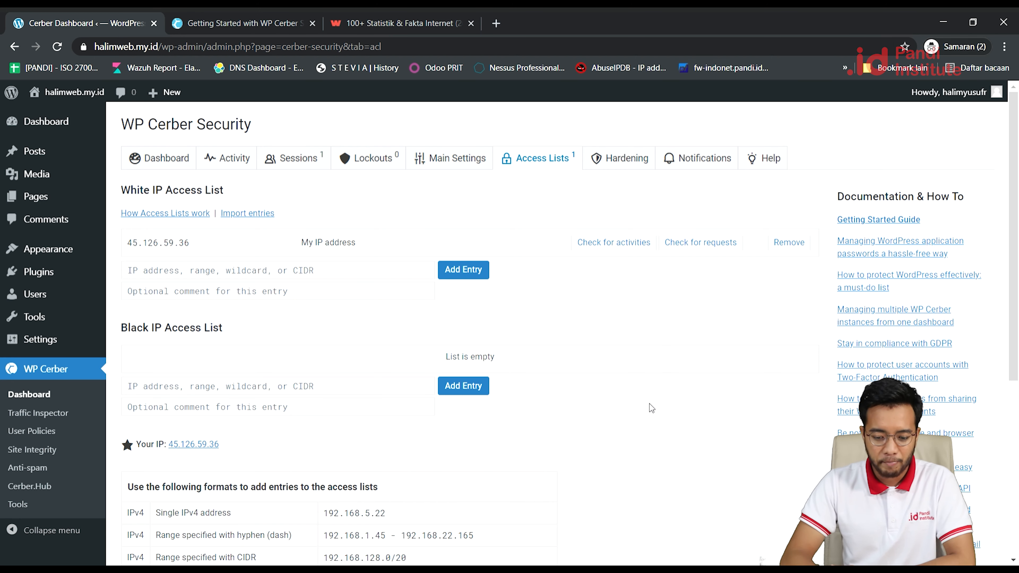
Review the accepted IP formats, highlighting examples 192.168.5.22, a hyphen range and 192.168.77.0/24.
click(319, 278)
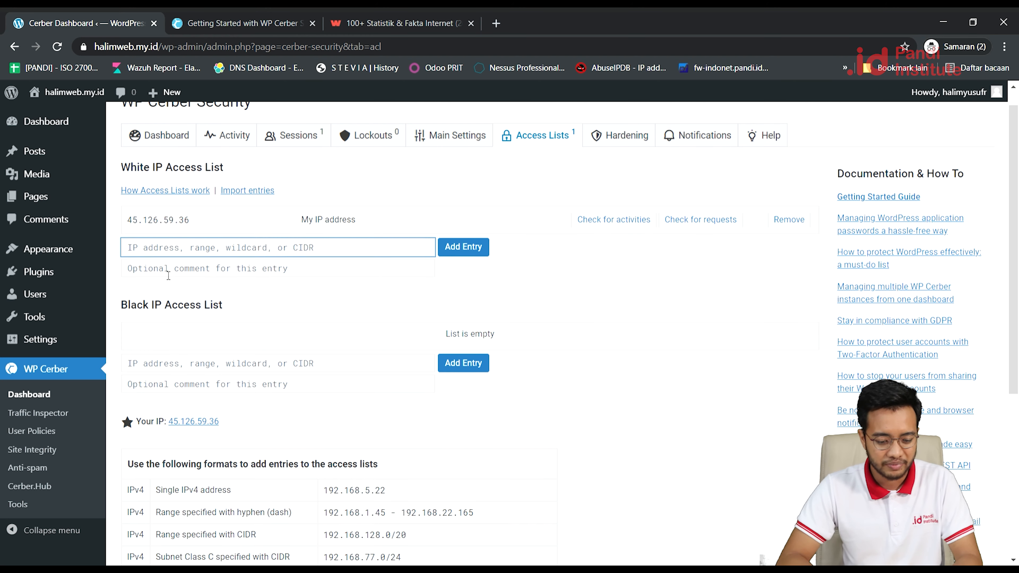
scroll(165, 275, down, 2)
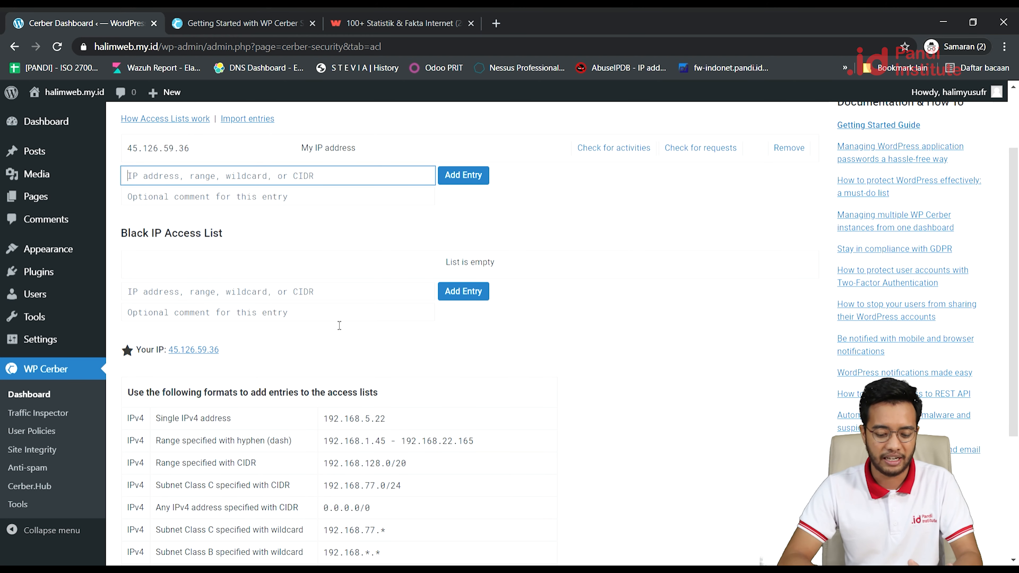
scroll(517, 412, down, 4)
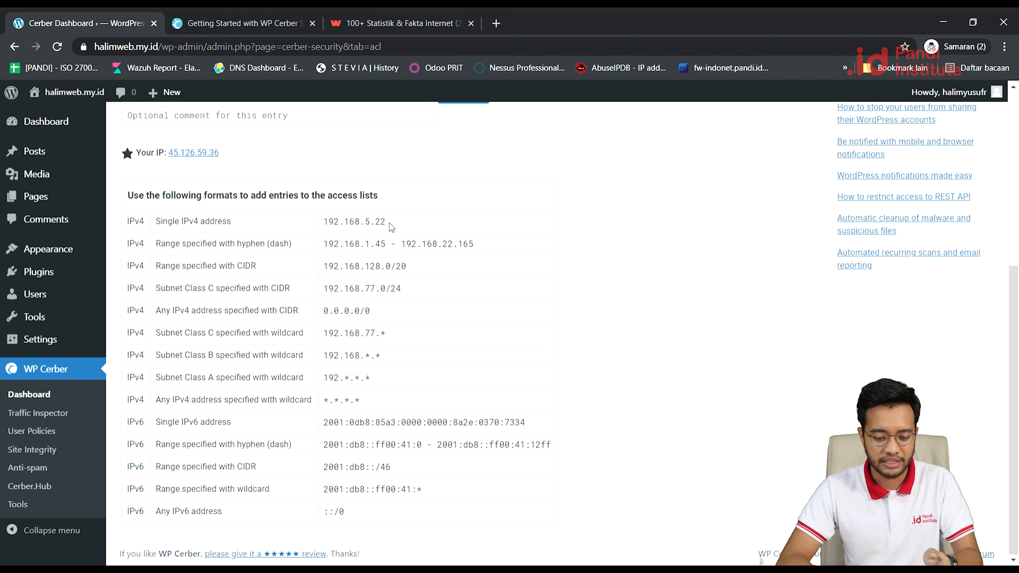
drag(389, 223, 329, 227)
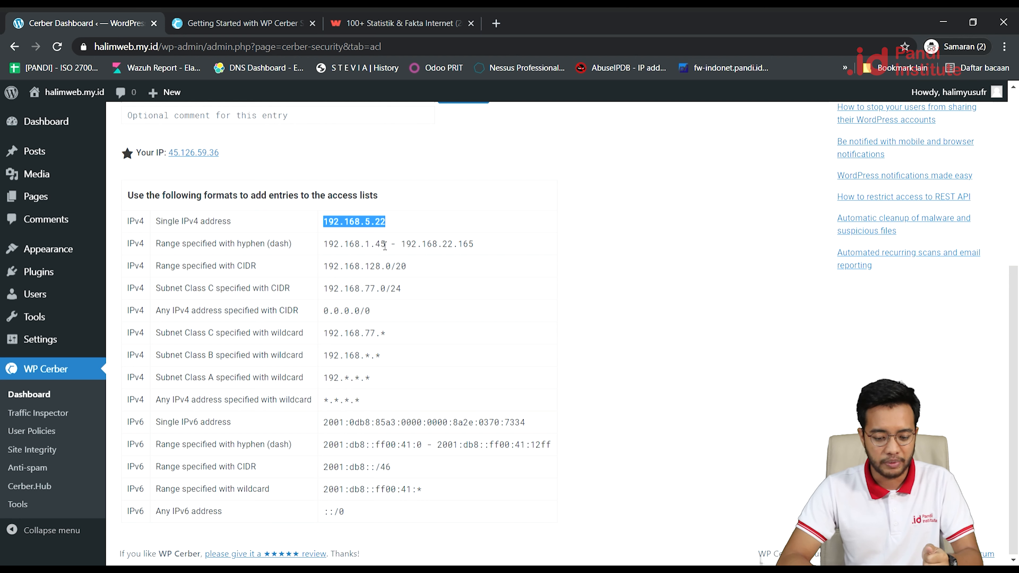
click(484, 245)
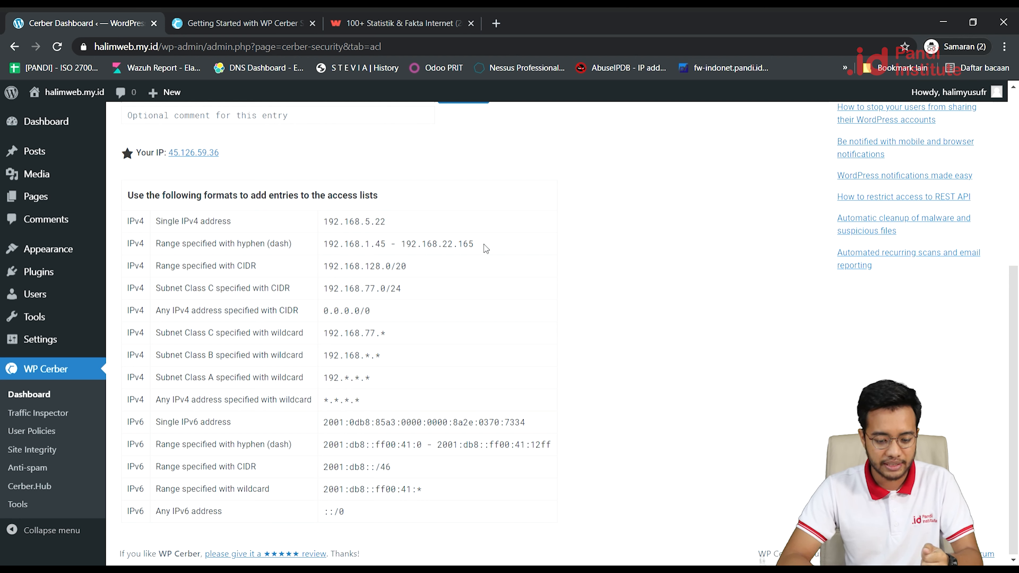
mouse_move(483, 244)
mouse_down()
mouse_move(403, 247)
mouse_move(476, 248)
mouse_up()
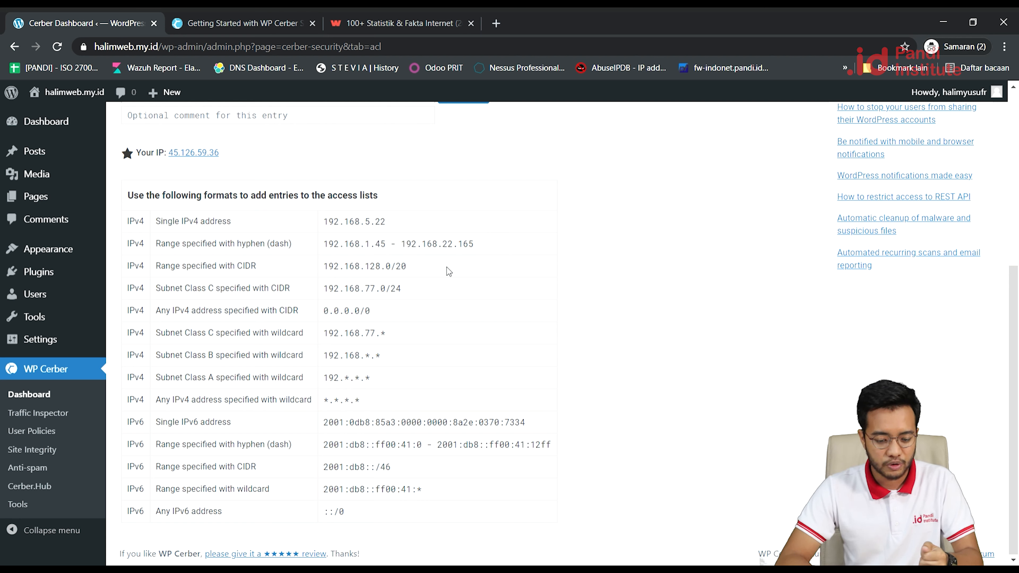
mouse_move(417, 290)
mouse_down()
mouse_move(326, 296)
mouse_move(402, 293)
mouse_up()
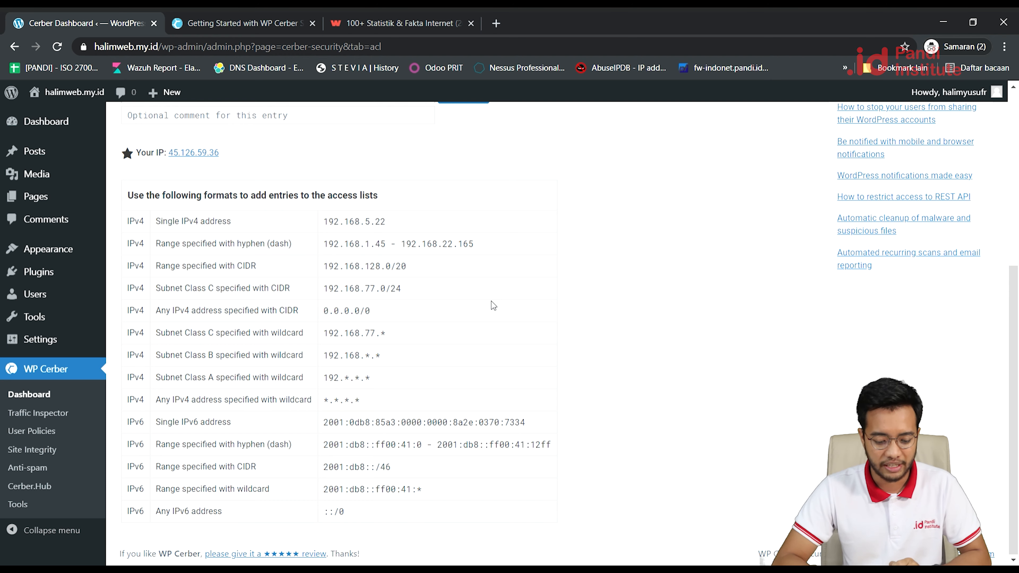
Return to the top of the page and go to the Hardening settings.
scroll(491, 301, up, 6)
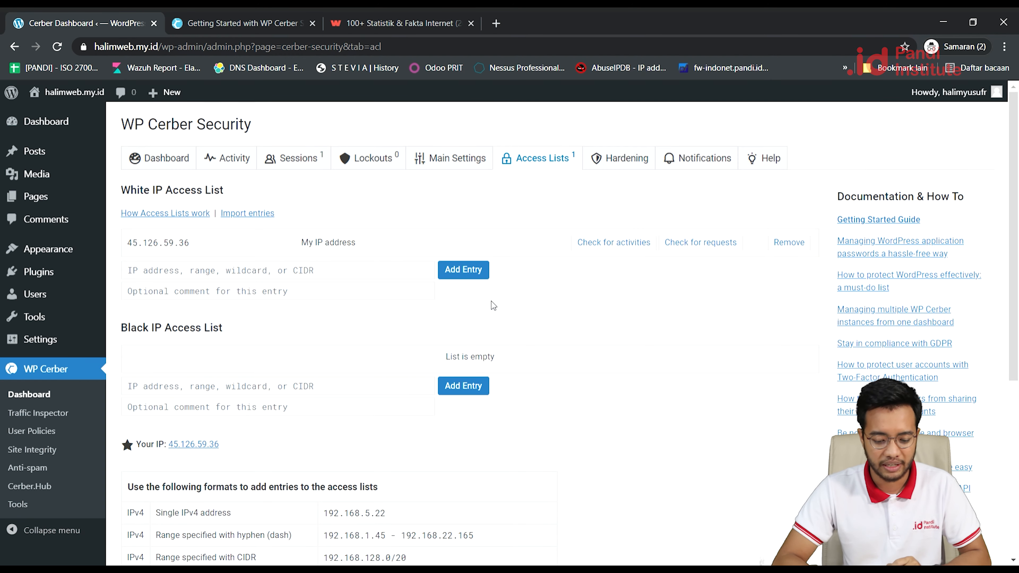
scroll(490, 300, down, 6)
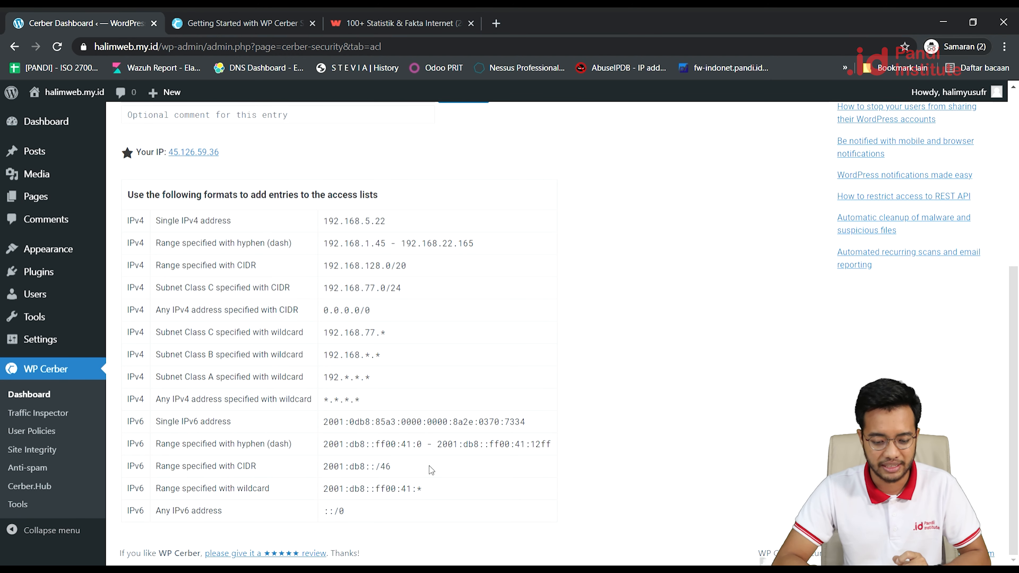
scroll(563, 203, up, 6)
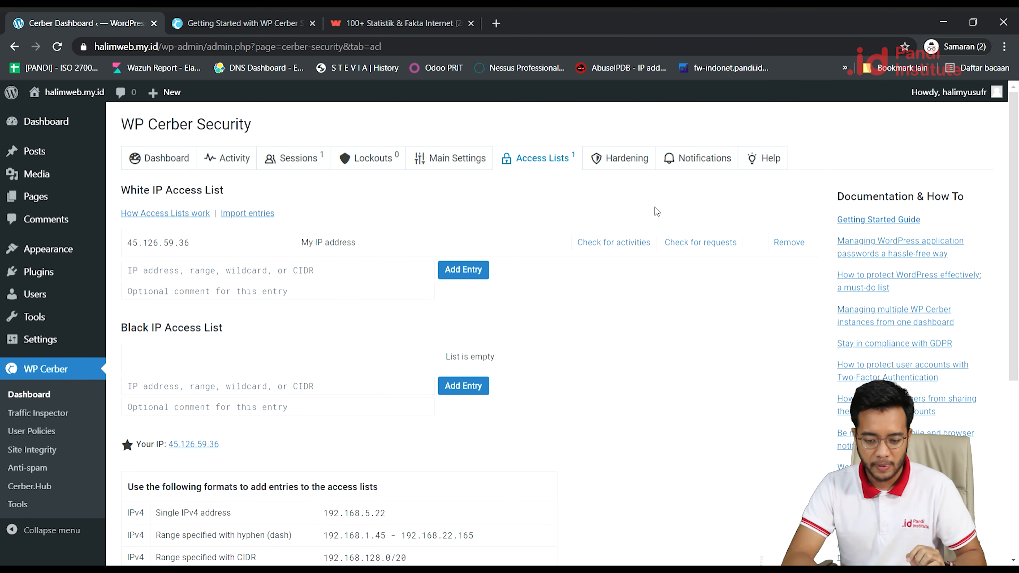
click(625, 164)
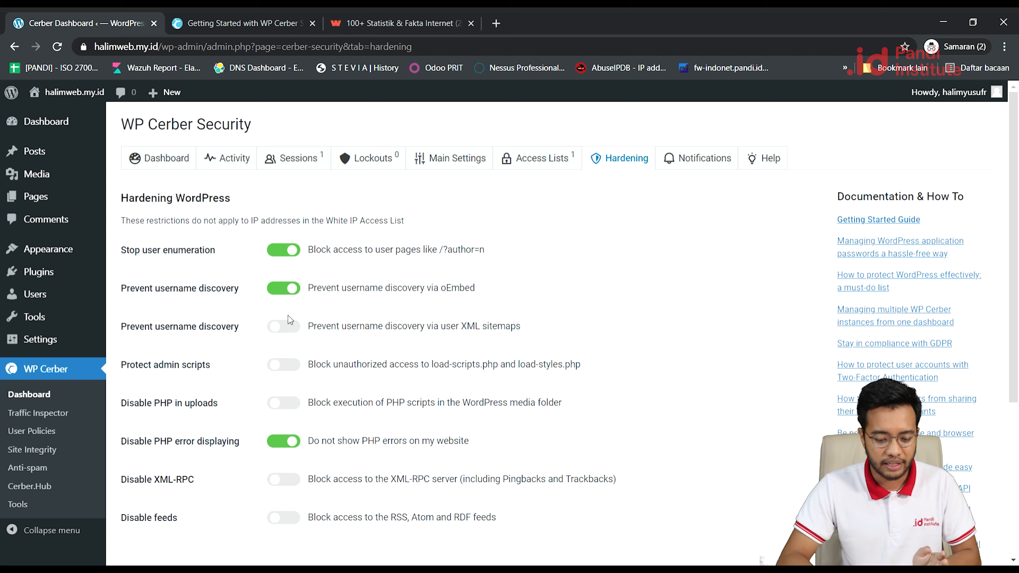
Enable XML sitemap, admin scripts, PHP-in-uploads, XML-RPC and feeds protections, then go to Notifications.
click(296, 326)
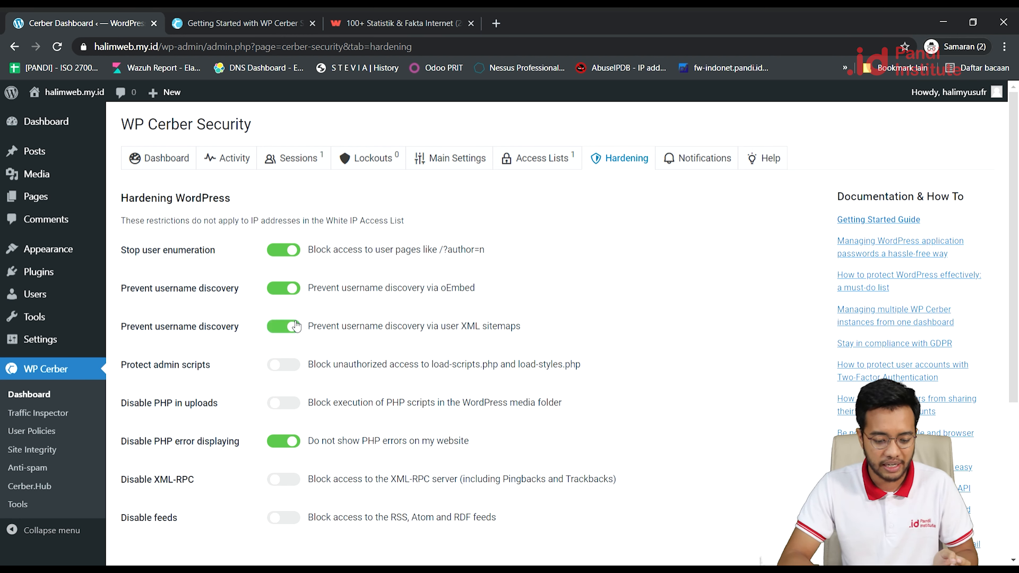
click(292, 364)
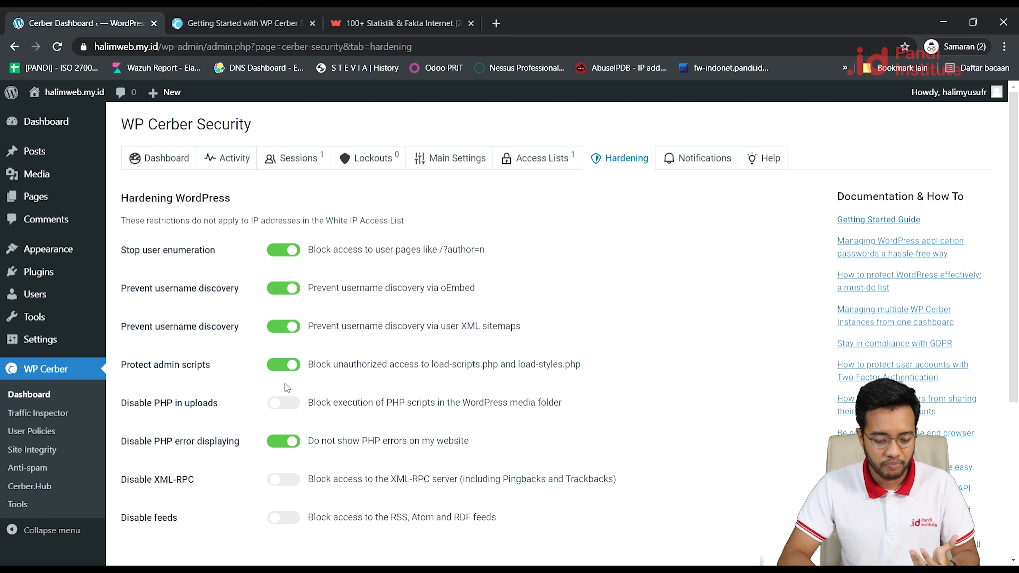
click(289, 409)
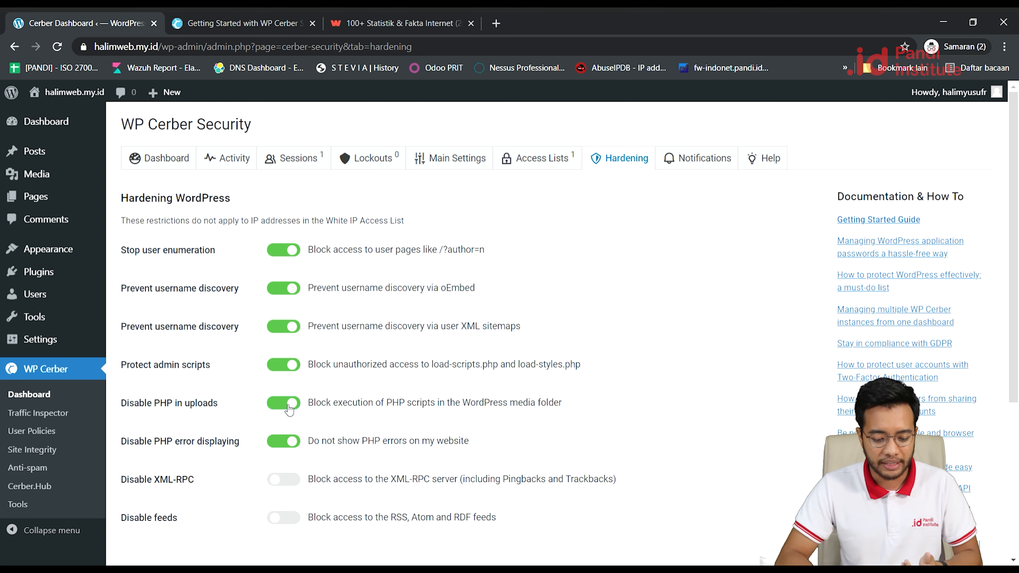
click(289, 481)
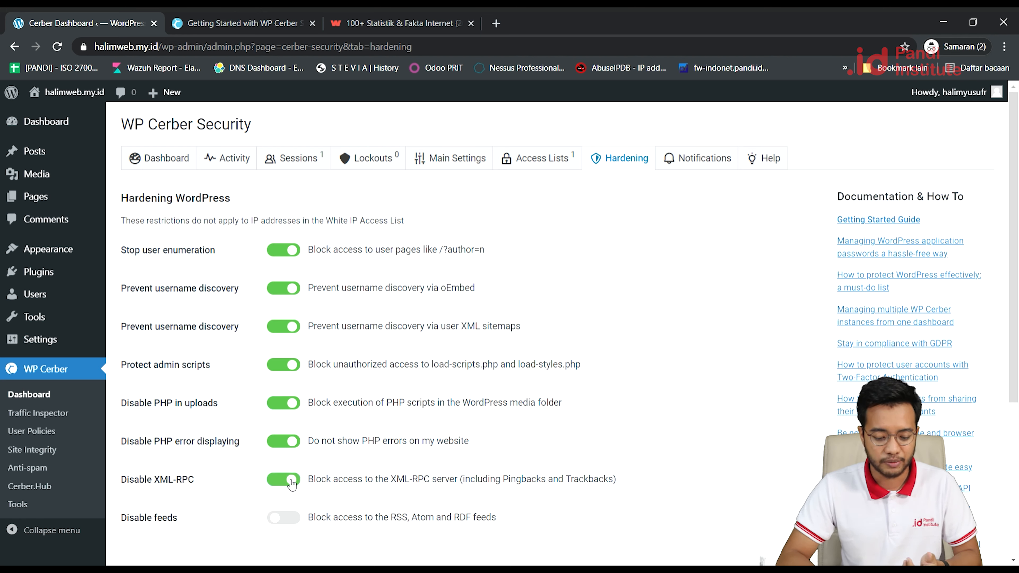
click(294, 522)
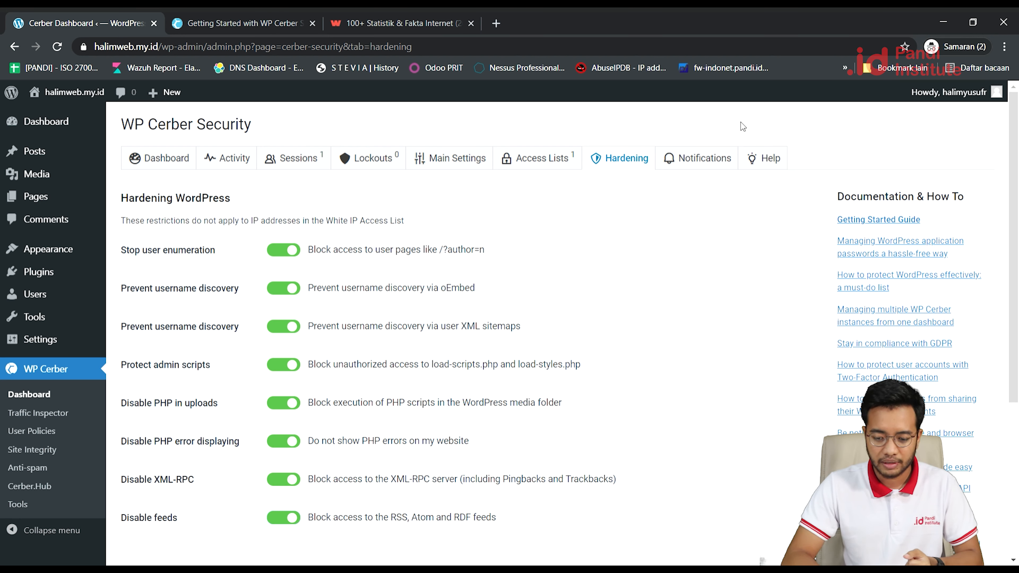
click(709, 156)
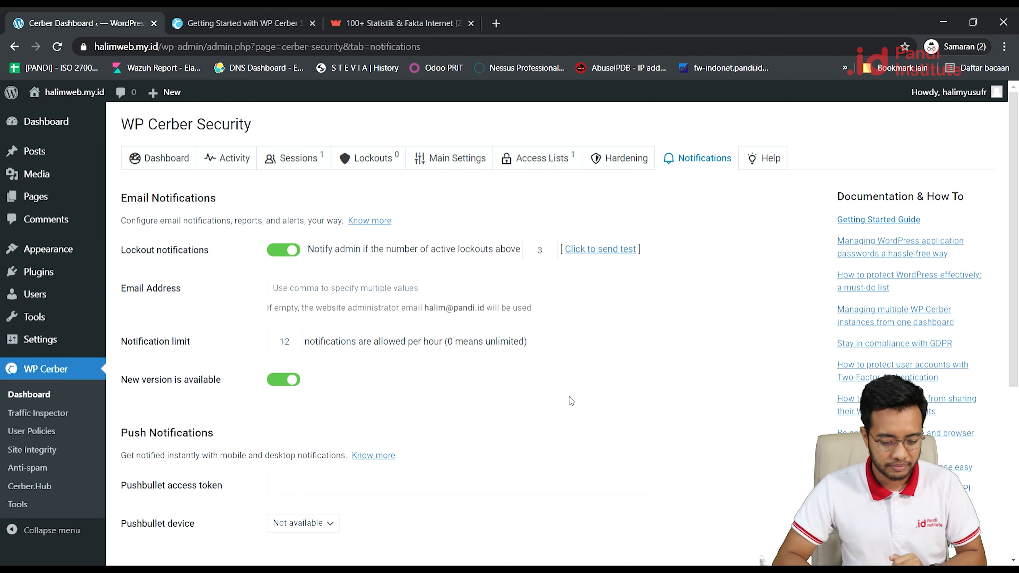
Scroll past Weekly Reports and save the notification settings unchanged.
scroll(569, 397, down, 3)
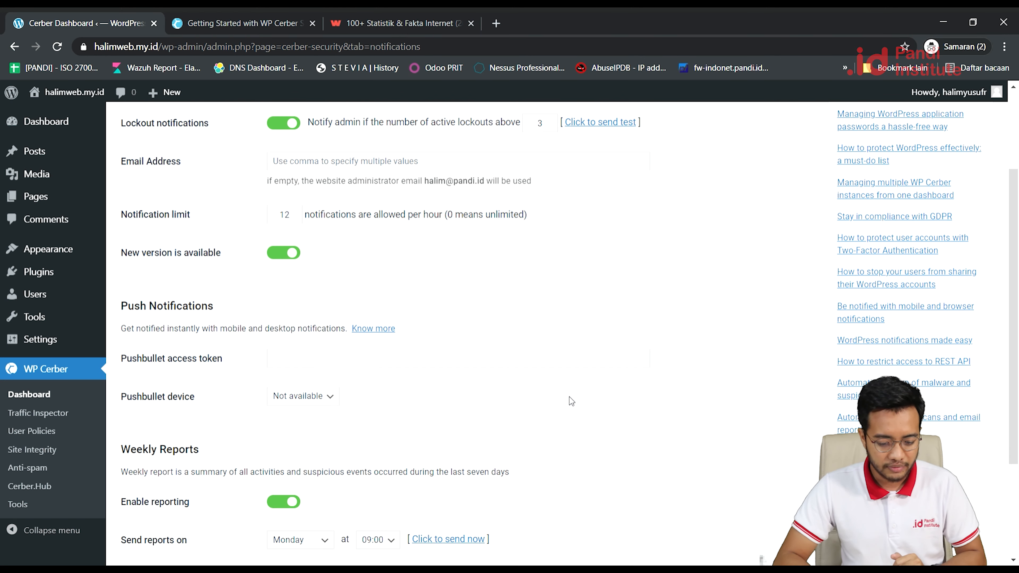
scroll(569, 397, down, 3)
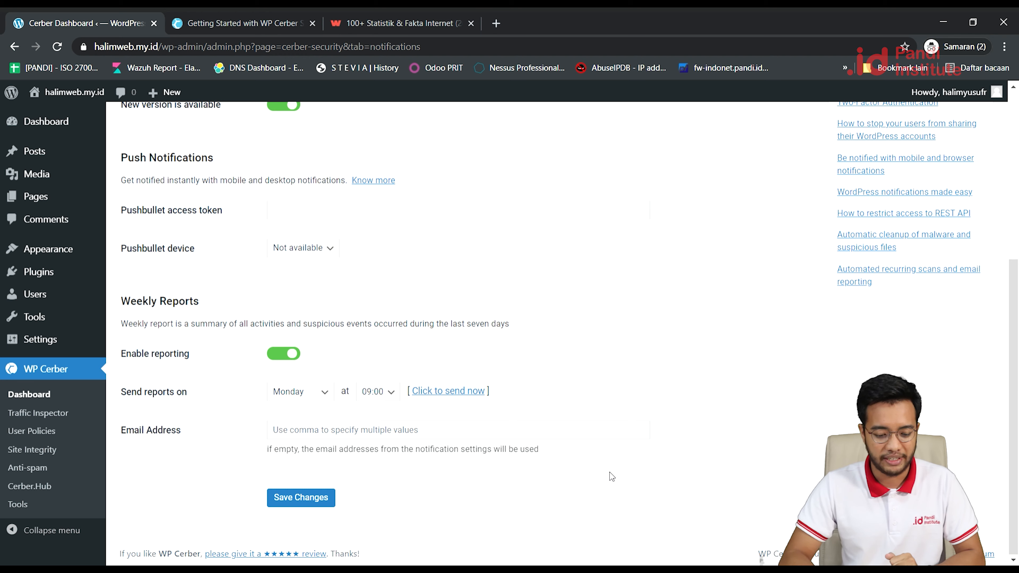
scroll(623, 358, up, 5)
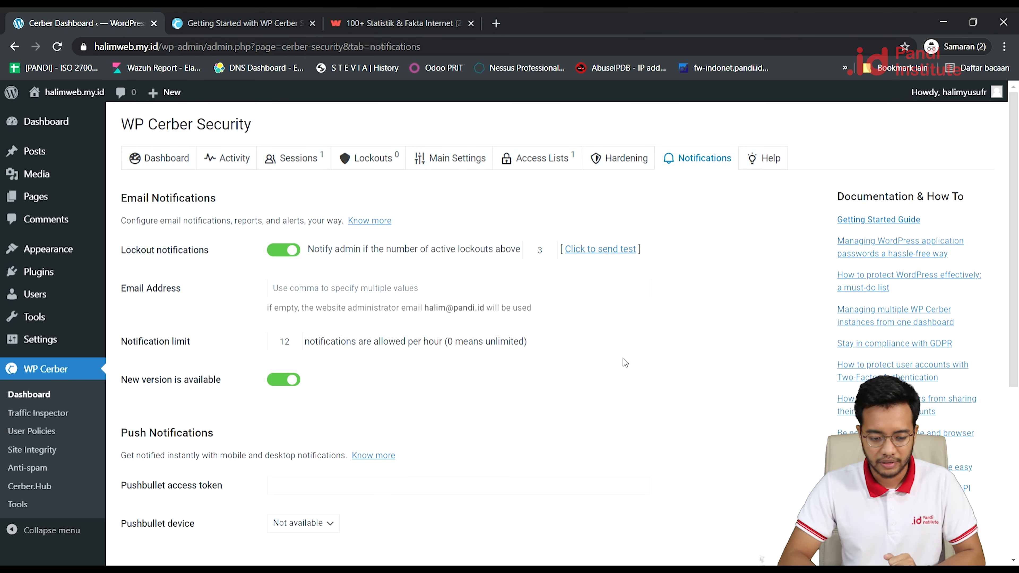
scroll(403, 368, down, 5)
click(306, 499)
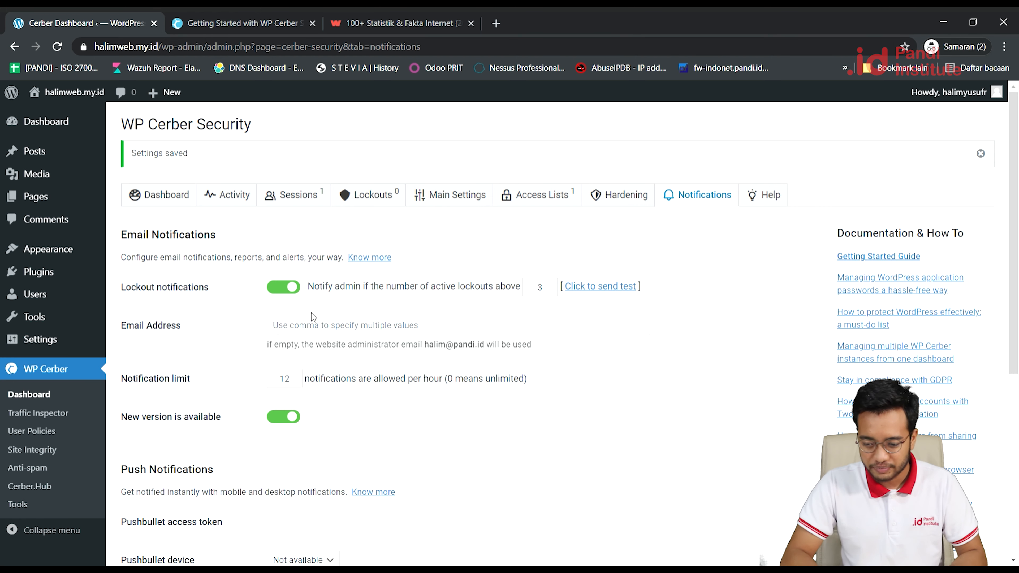
Switch to Microsoft Edge and start a fresh New tab for testing.
mouse_move(949, 88)
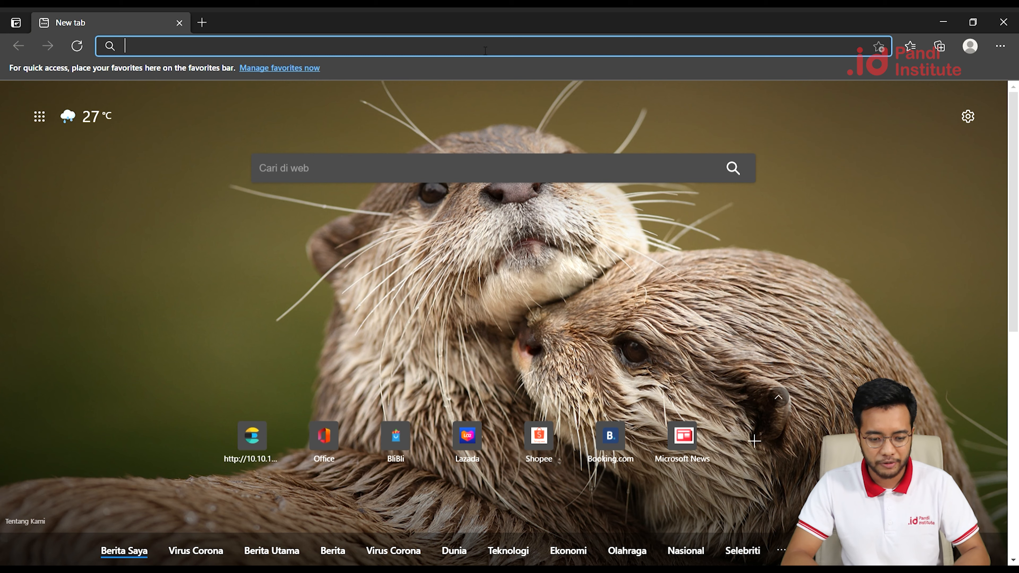
Load halimweb.my.id/wp-admin in Edge and confirm it returns a 404 Not Found page.
text(halimweb.my.id/)
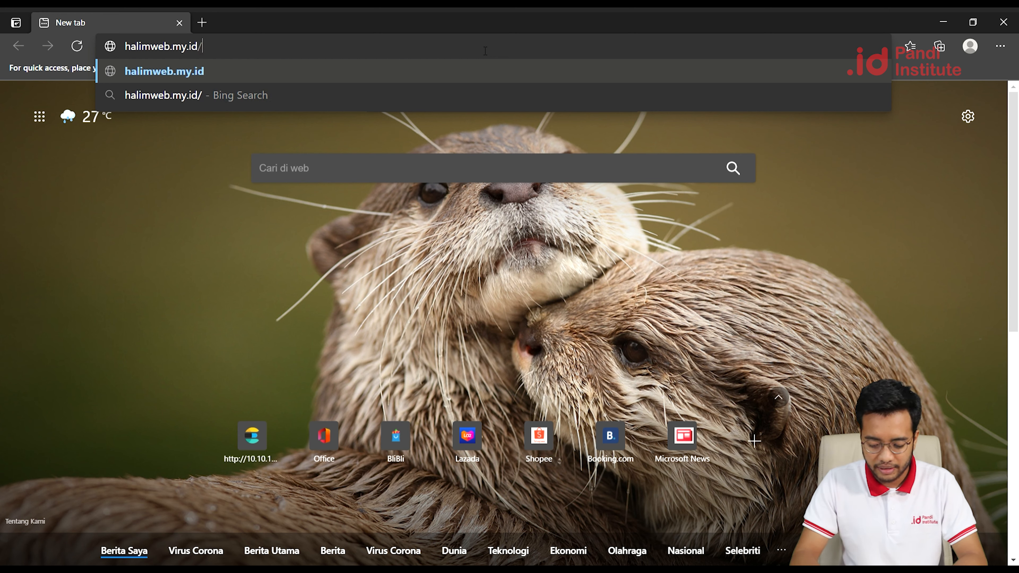
text(wp-admin)
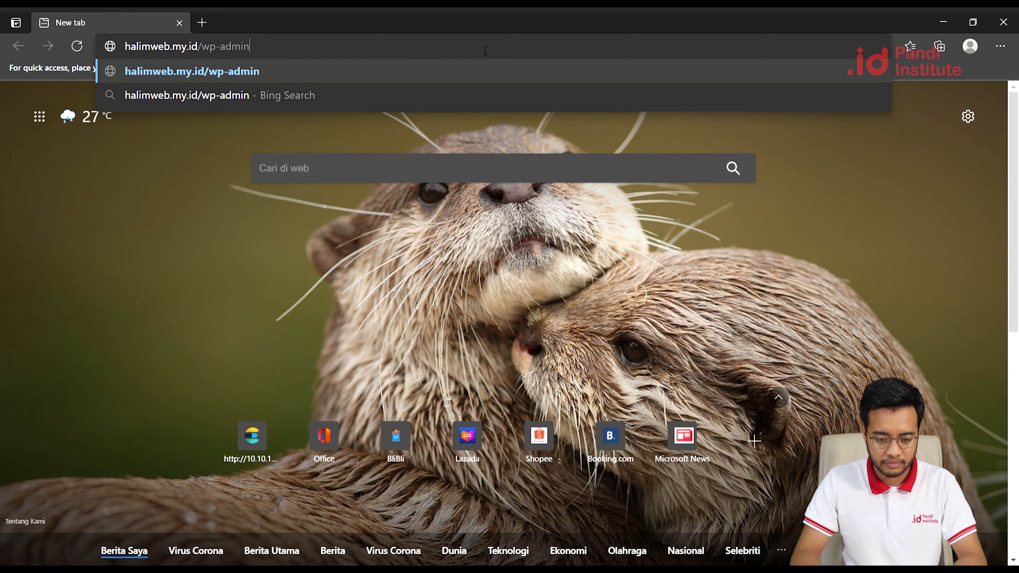
key(Return)
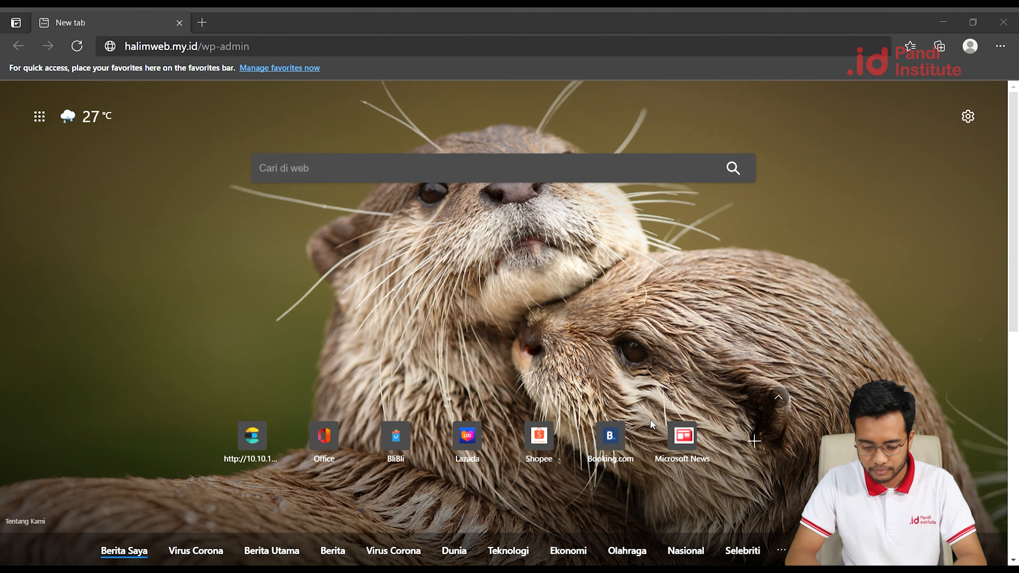
click(304, 51)
key(Return)
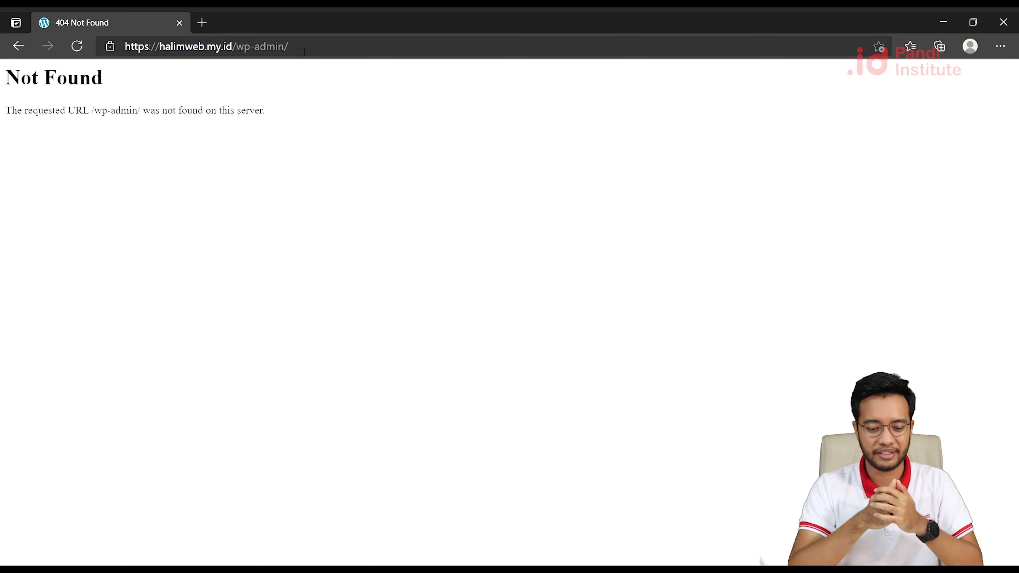
Replace wp-admin with bukan-admin in the address to load the WordPress login form.
drag(237, 46, 282, 47)
click(298, 55)
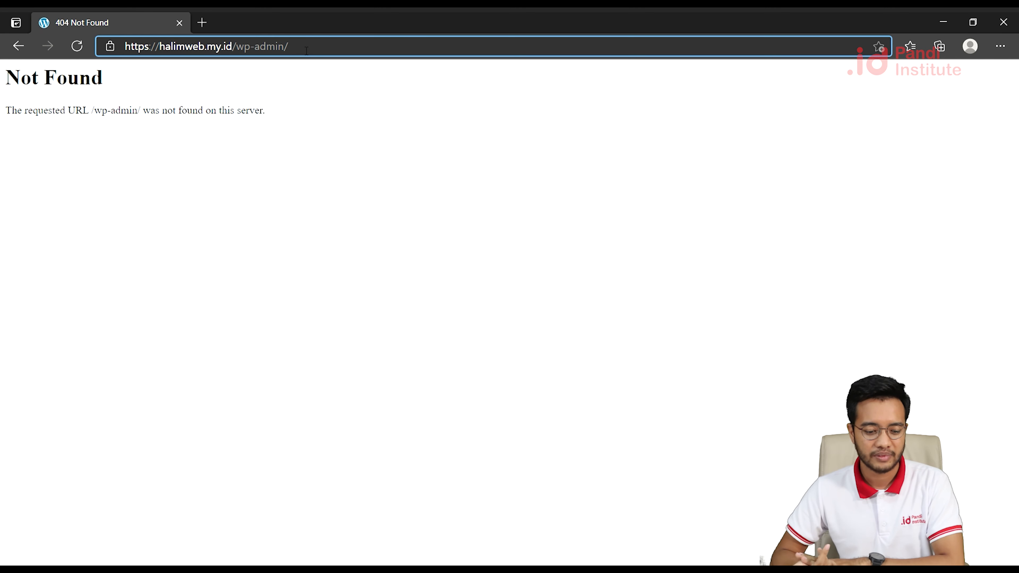
key(BackSpace)
key(BackSpace)
key(BackSpace)
key(BackSpace)
key(BackSpace)
key(BackSpace)
key(BackSpace)
key(BackSpace)
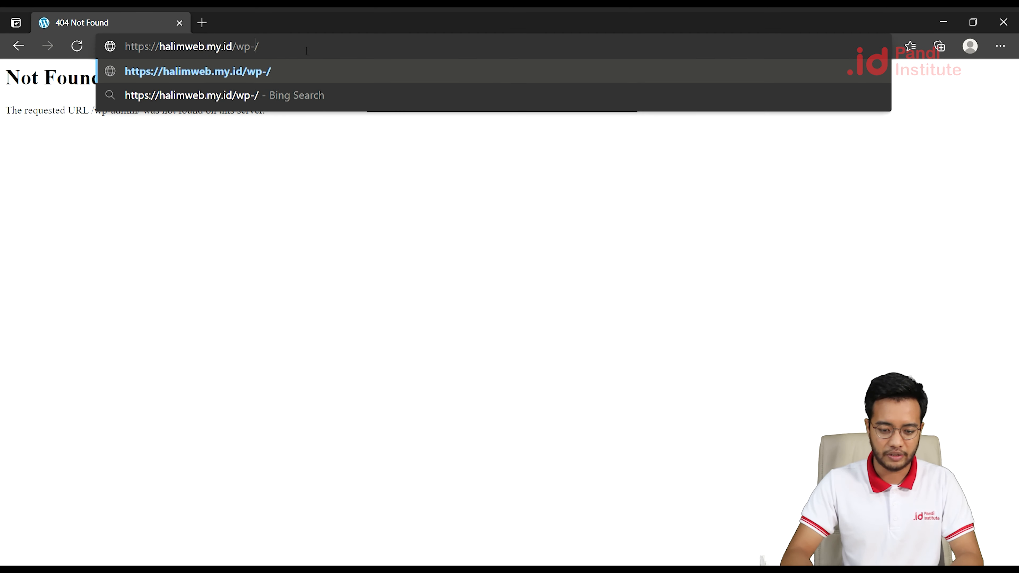
text(bukan)
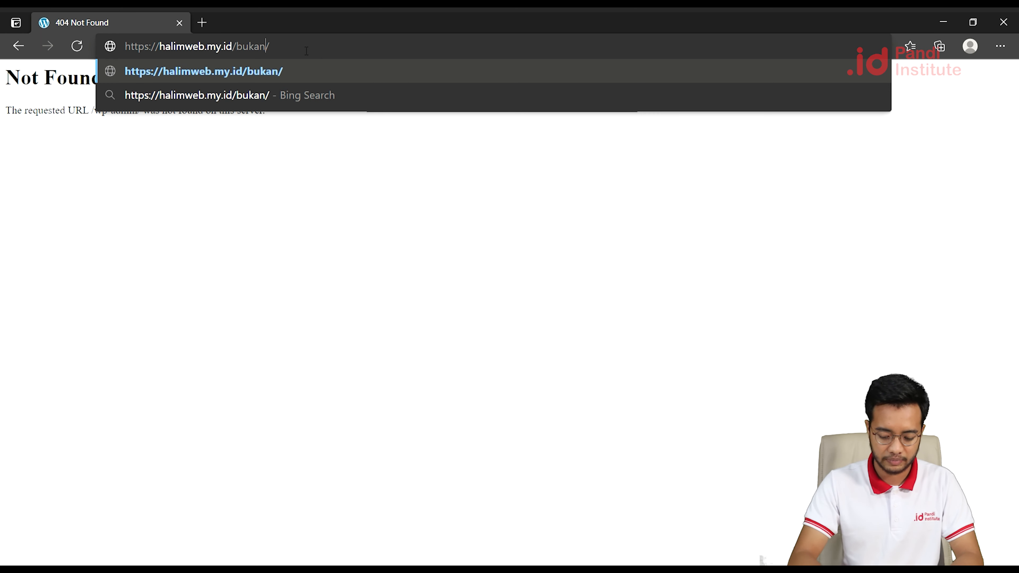
text(-admin)
key(Return)
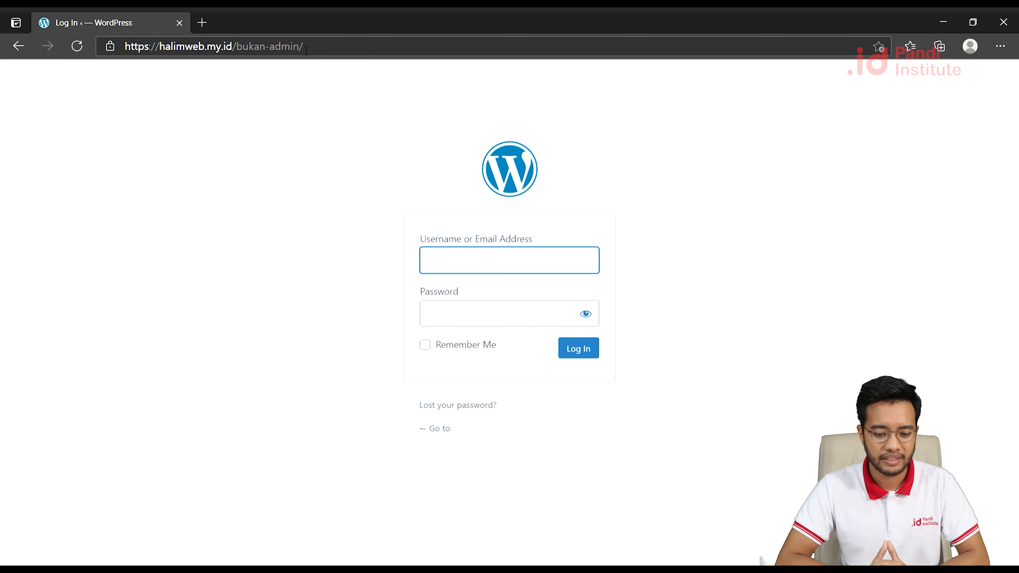
drag(302, 46, 239, 51)
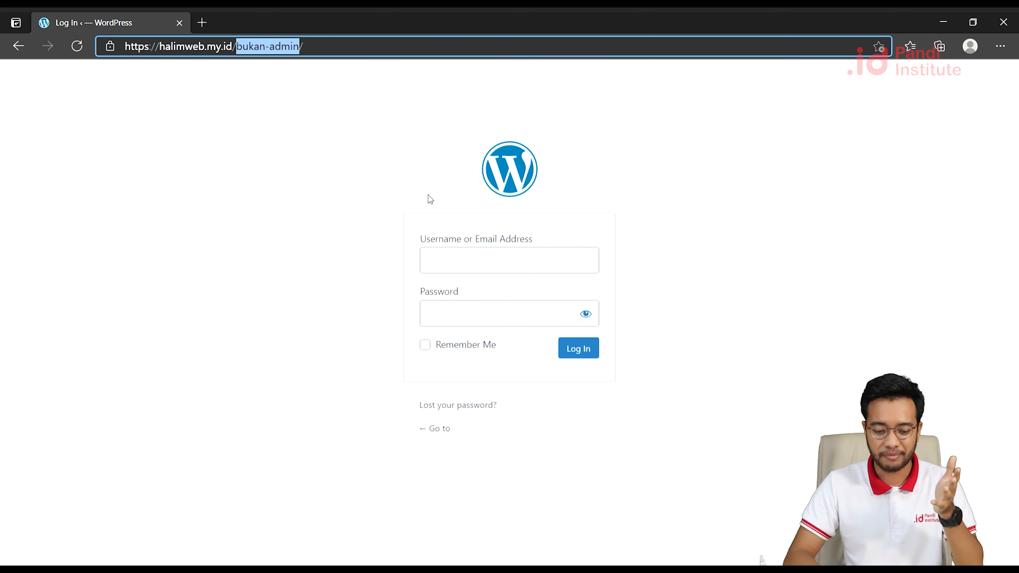
click(485, 261)
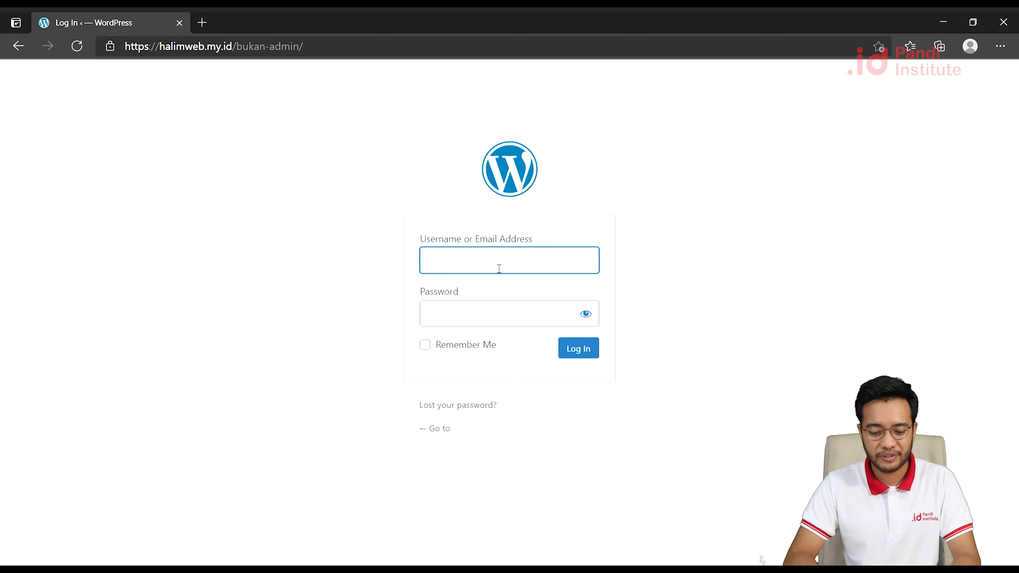
text(admin)
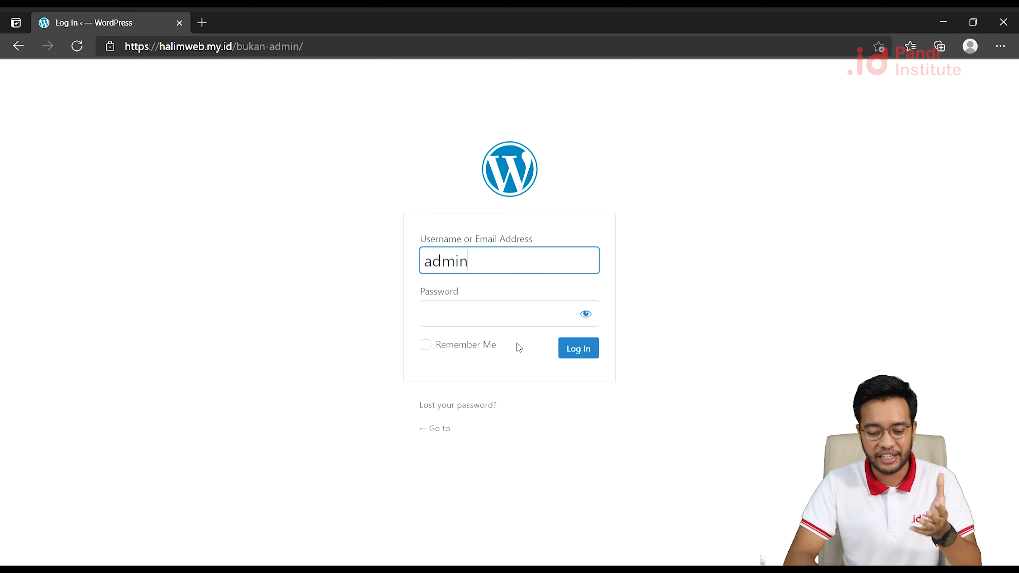
double_click(497, 258)
key(BackSpace)
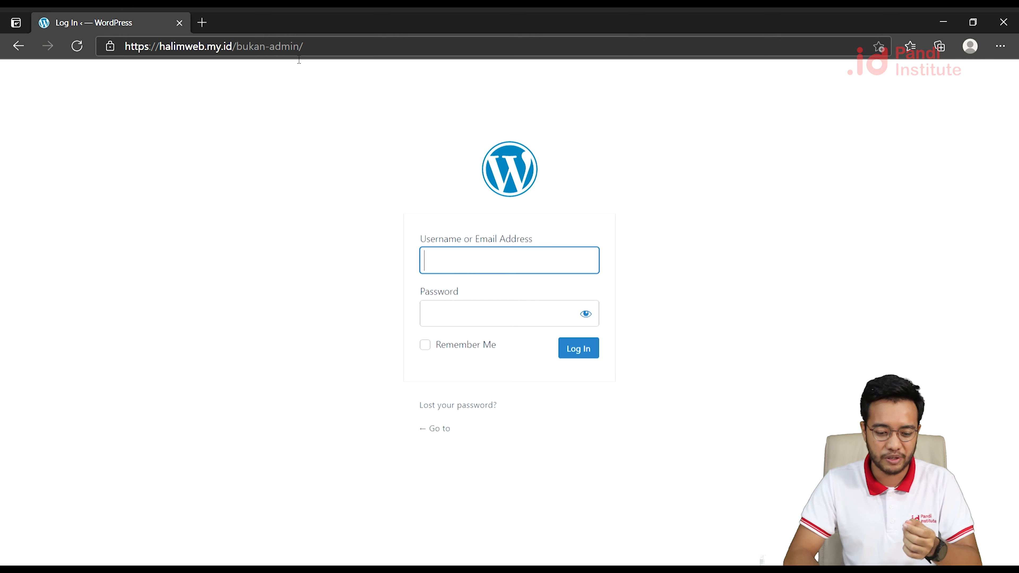
drag(300, 46, 242, 52)
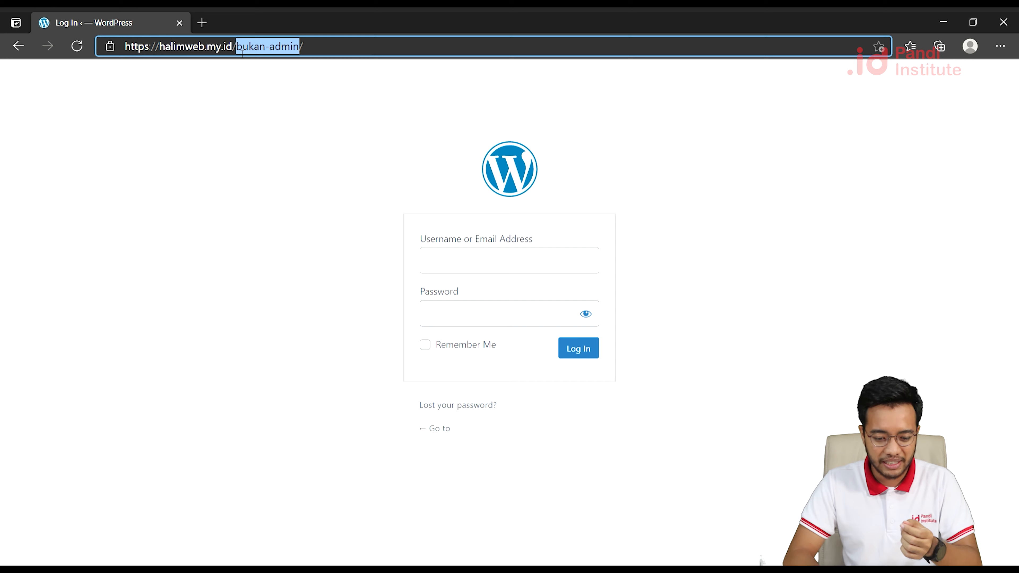
click(458, 269)
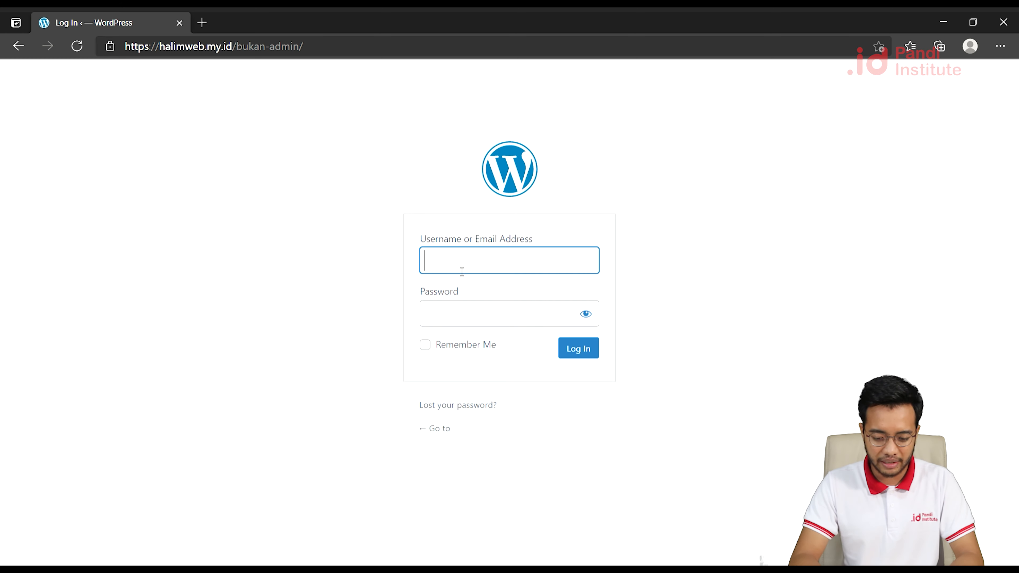
Submit the login form with the account username and a wrong password, leaving 4 attempts.
text(hal)
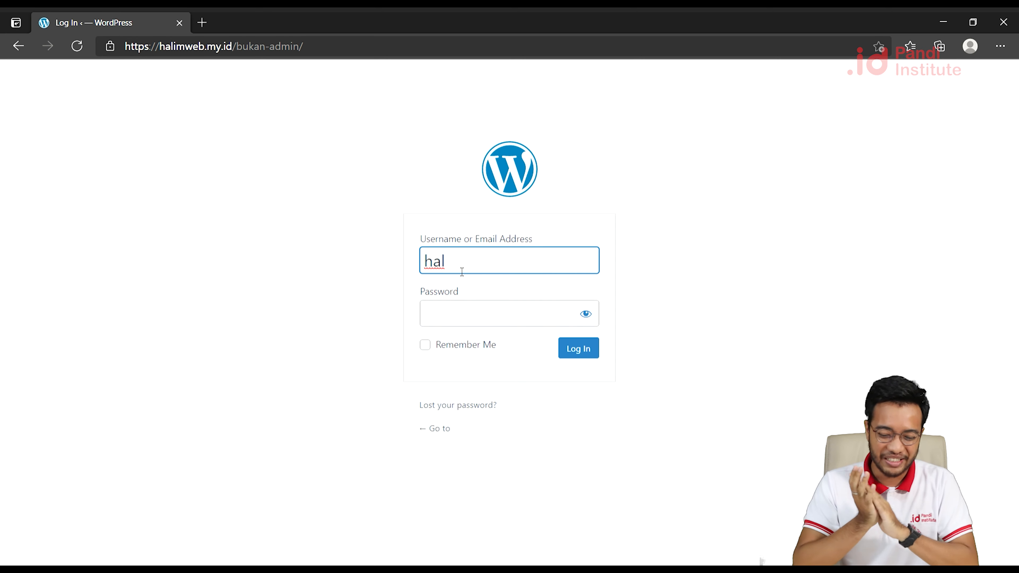
text(imyu)
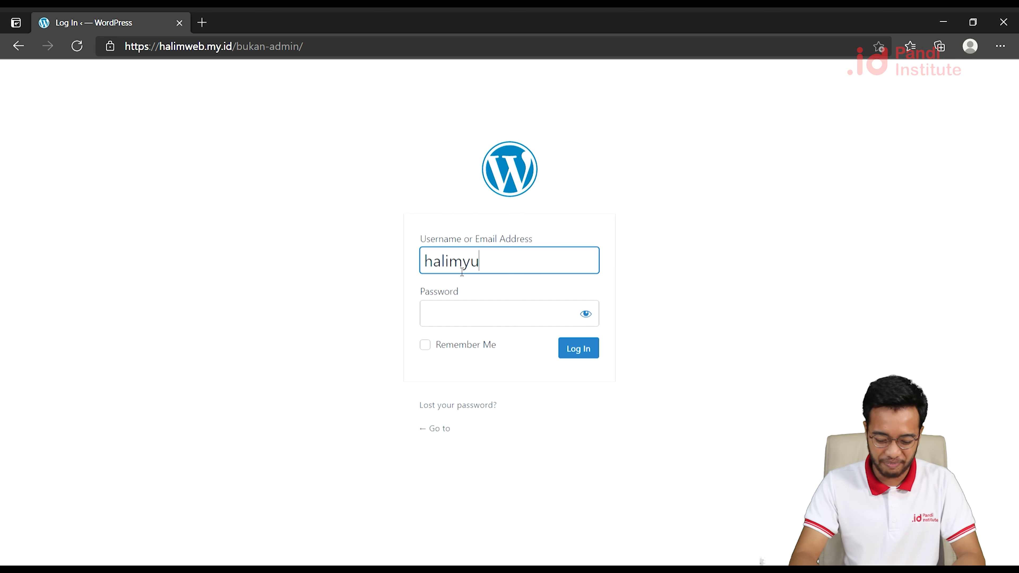
text(sufr)
key(Tab)
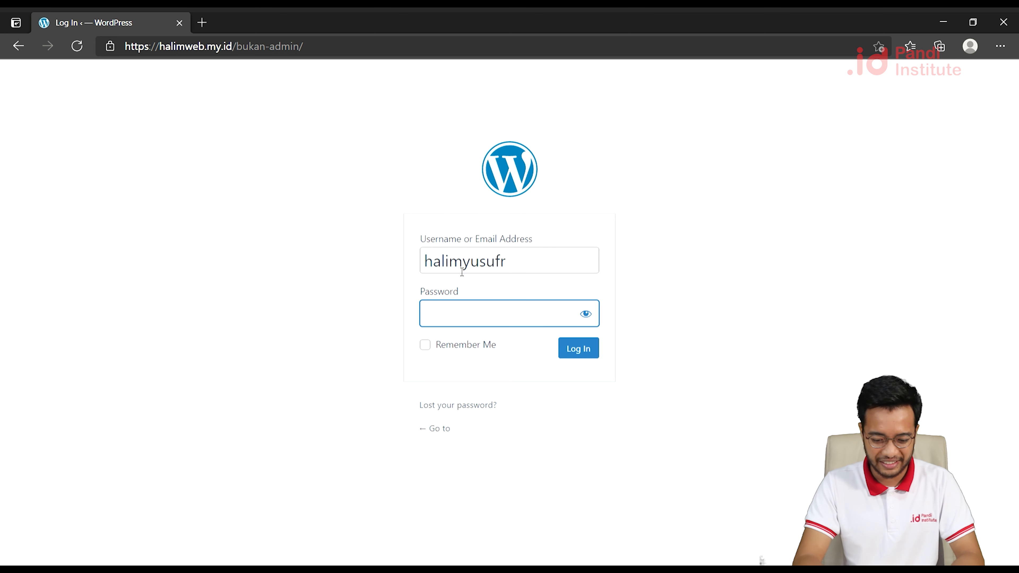
text(••••••••)
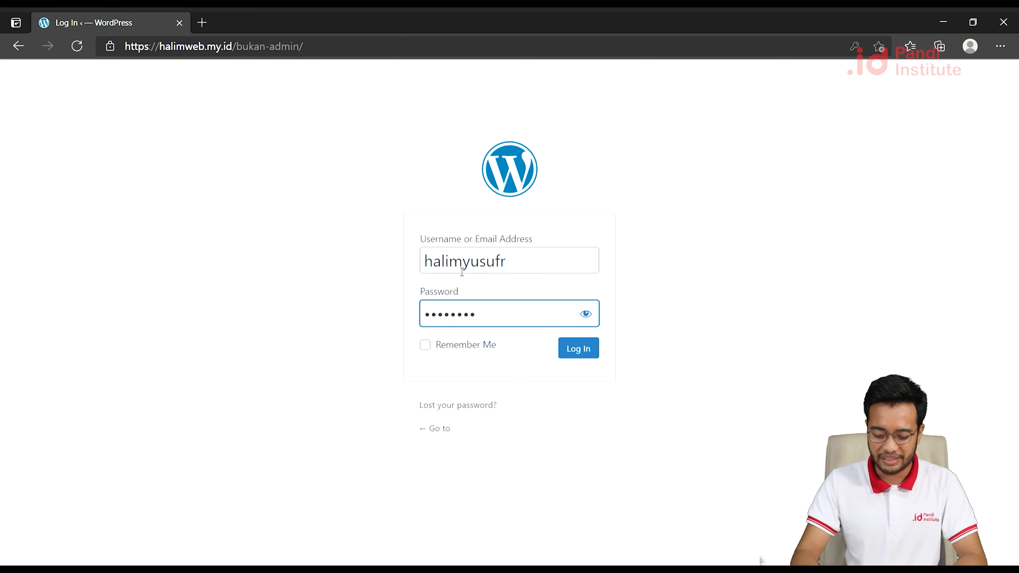
key(Return)
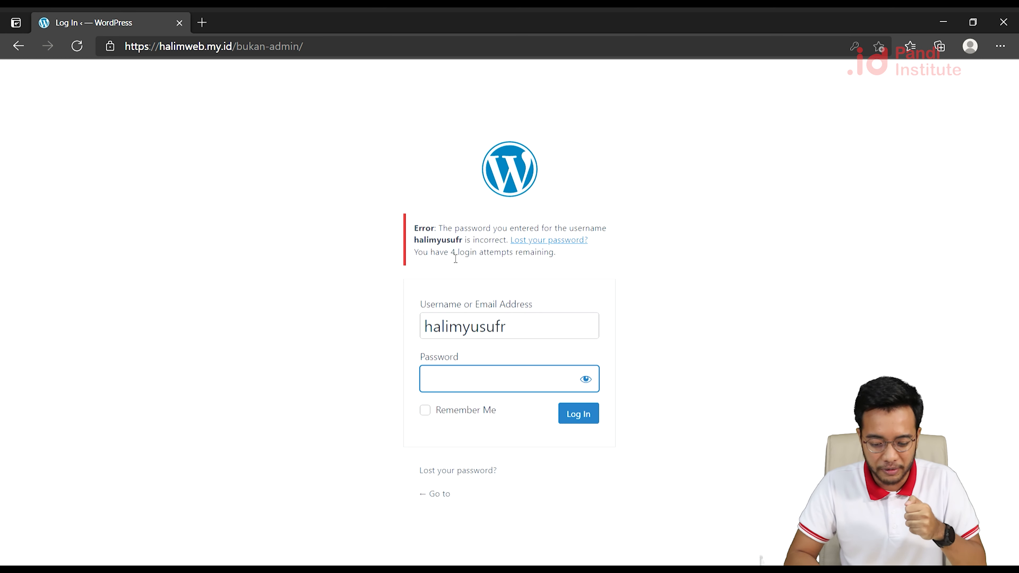
Highlight the '4 login attempts' remaining message in the login error.
drag(451, 257, 559, 260)
click(560, 259)
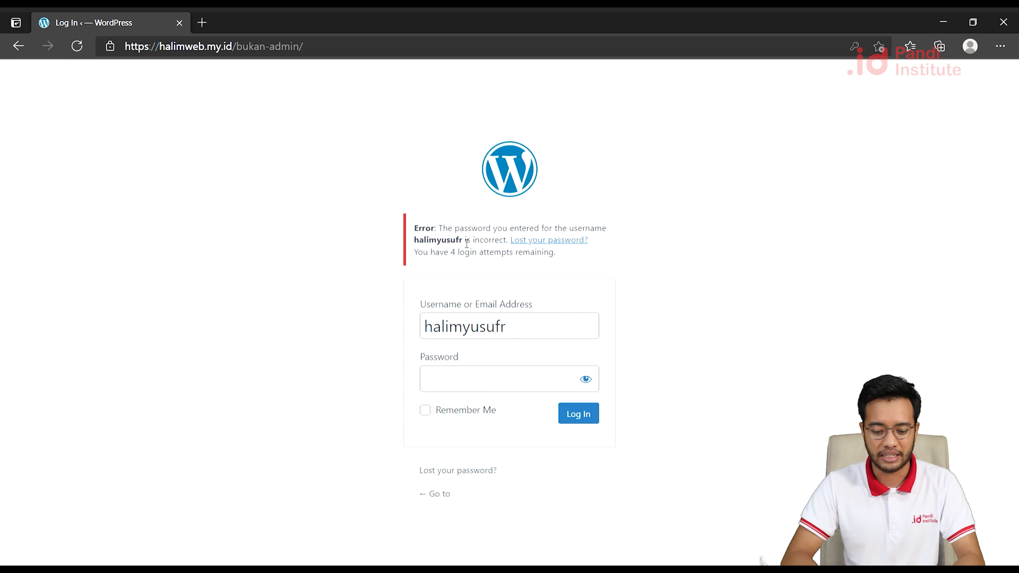
drag(454, 258, 521, 258)
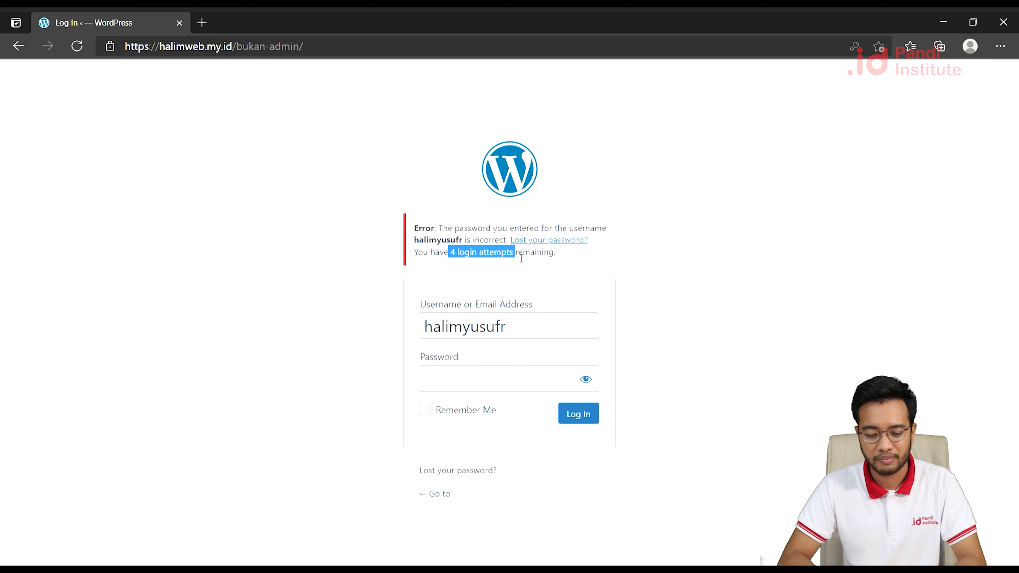
Submit another wrong password, dropping the remaining login attempts to 3.
click(532, 322)
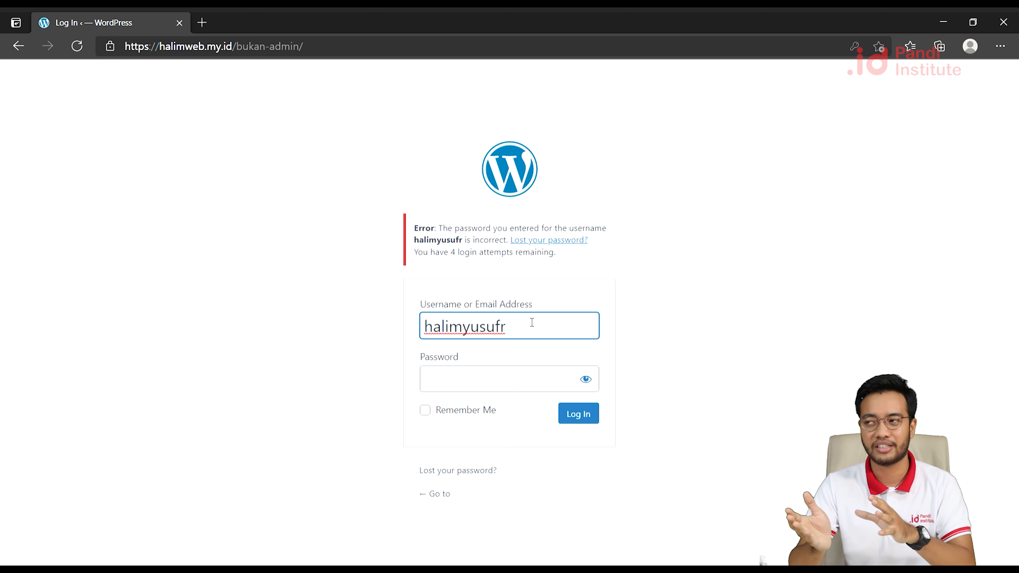
click(506, 381)
text(•••••••)
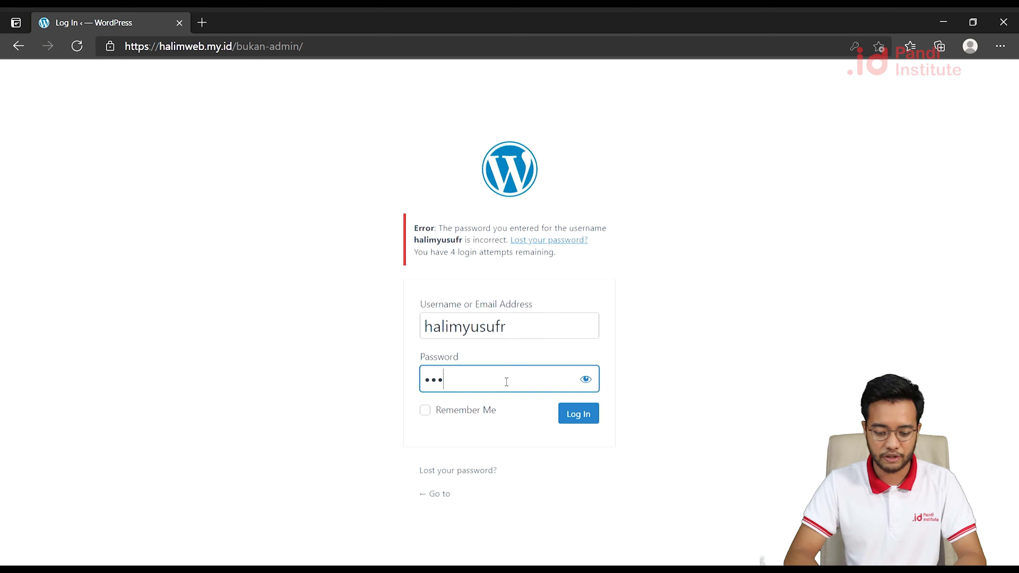
text(•)
key(Return)
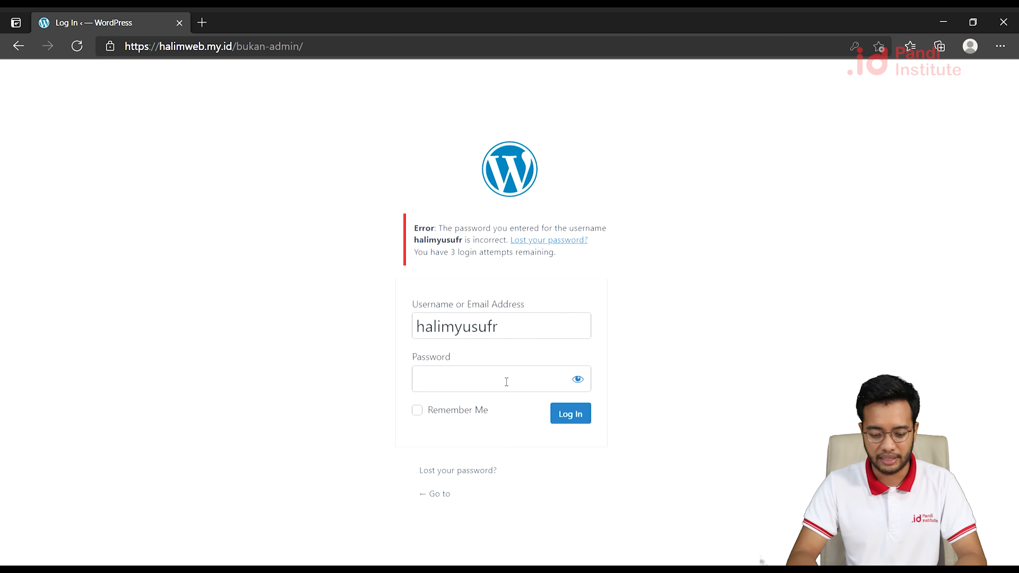
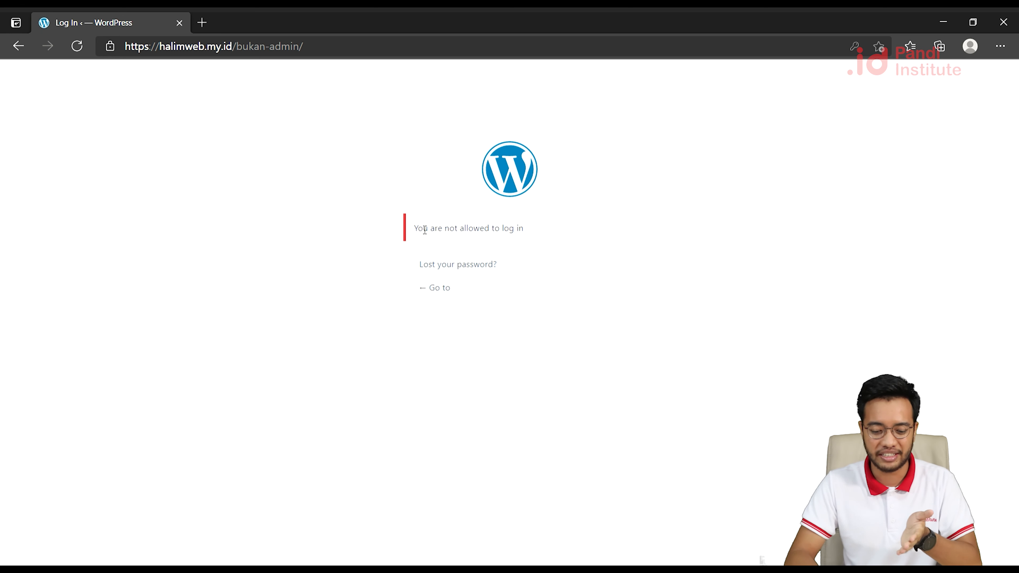
Reload /bukan-admin/ to show the login limit exceeded, retry in 60 minutes message.
click(343, 54)
key(Return)
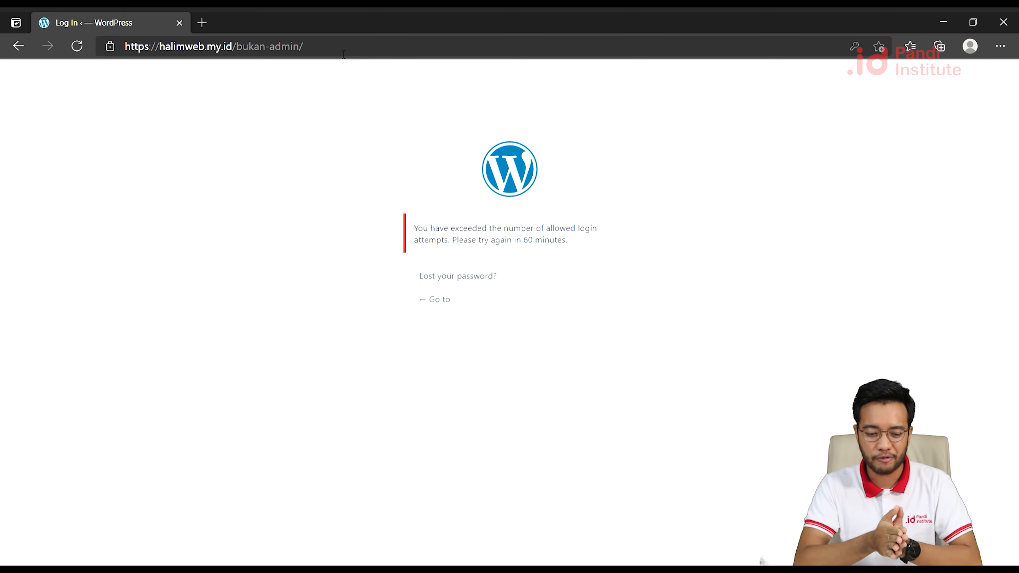
drag(303, 47, 238, 50)
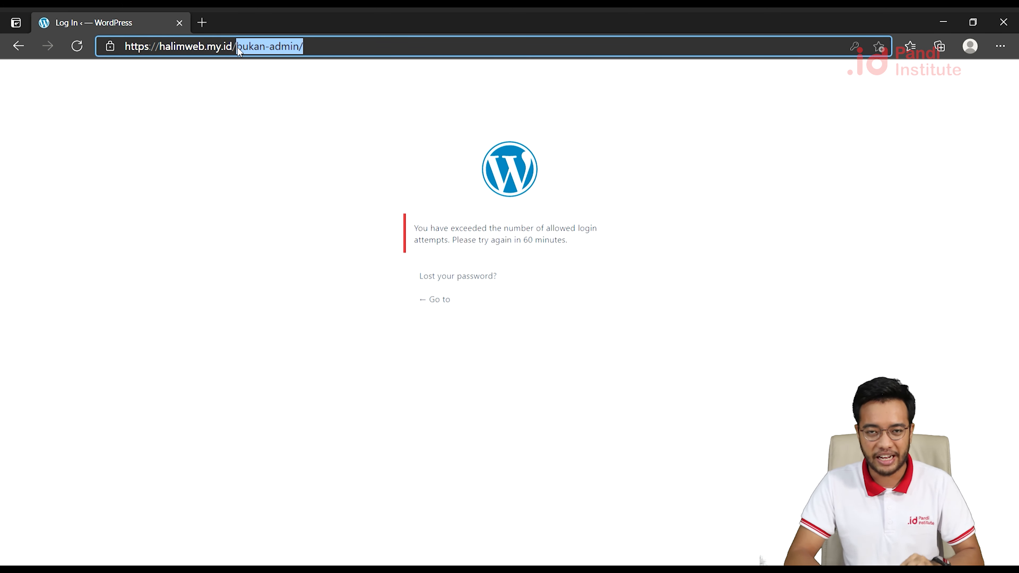